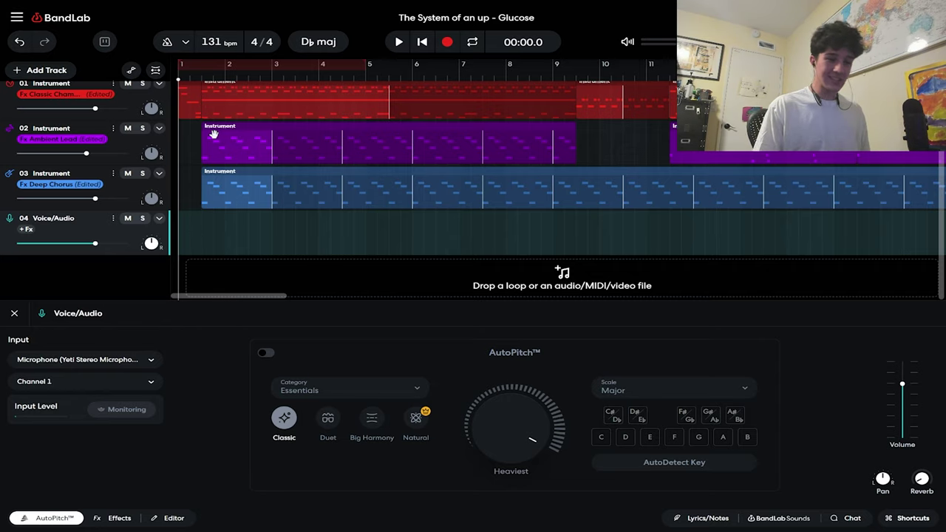
# Solo the Ambient Lead track, play it back and examine its instrument and effects chain
pyautogui.press('space')
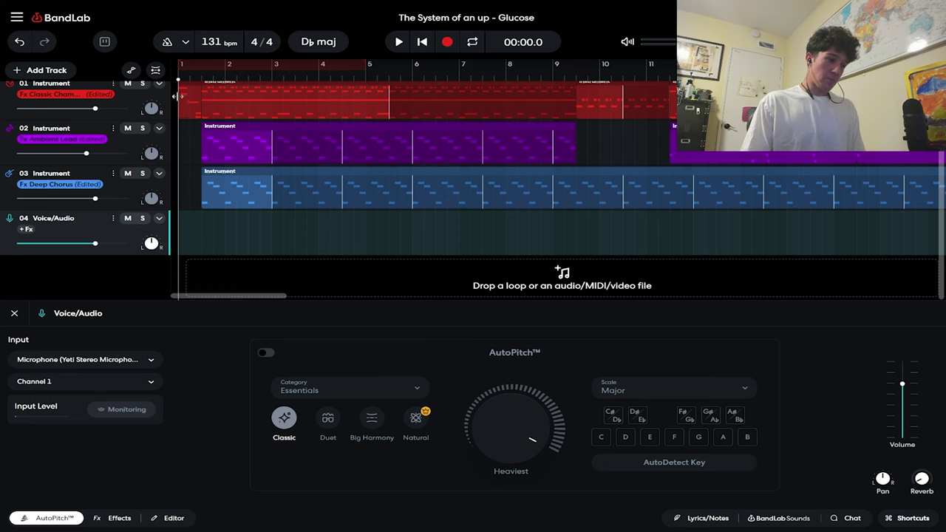
pyautogui.click(143, 129)
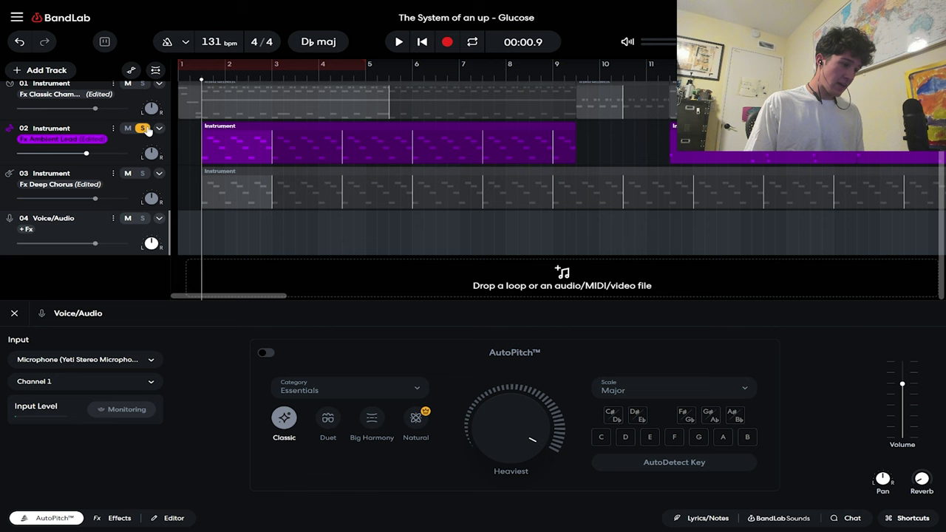
pyautogui.click(144, 141)
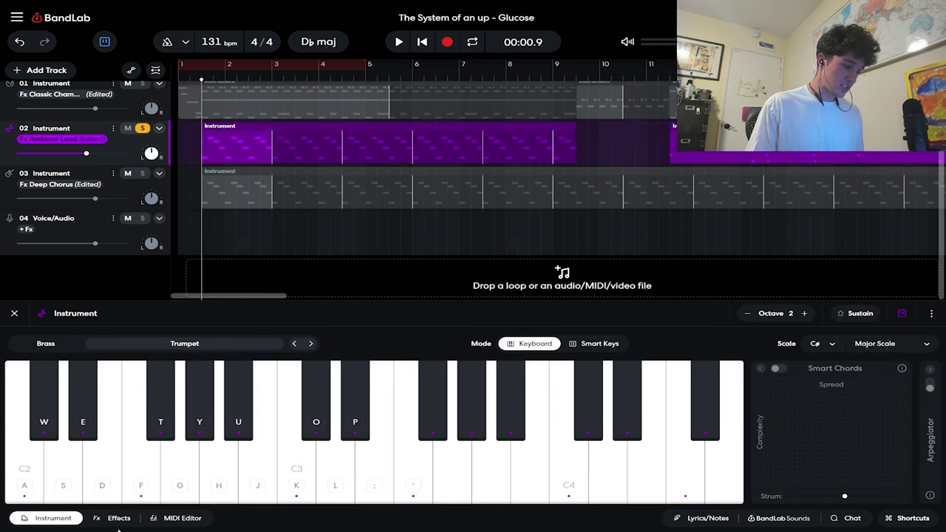
pyautogui.press('s')
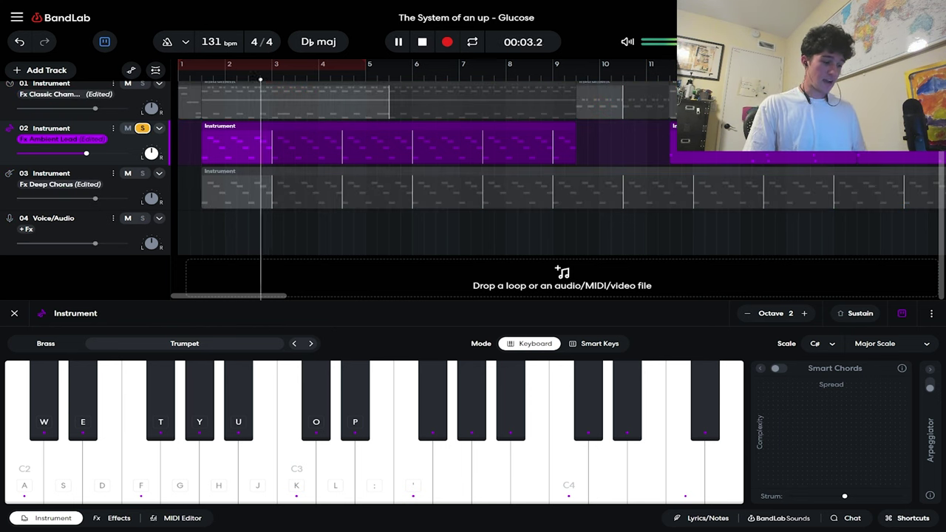
pyautogui.click(114, 517)
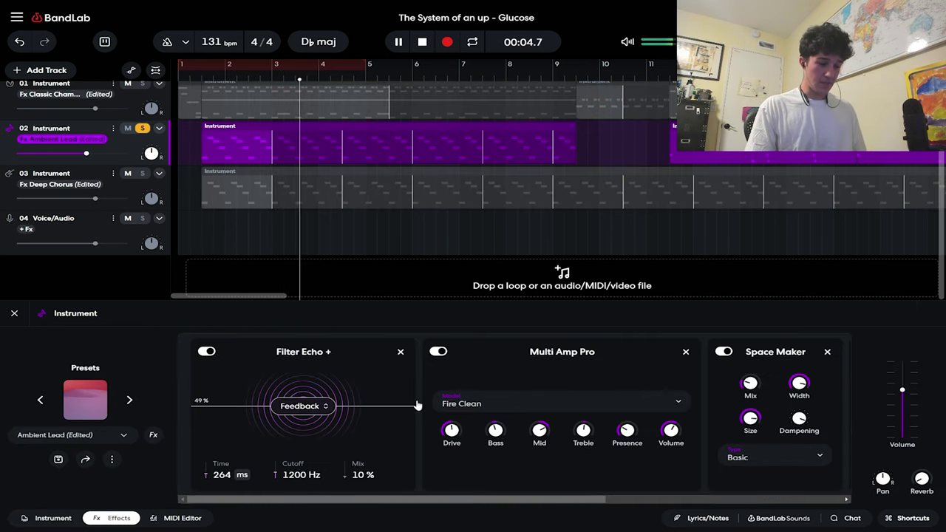
pyautogui.moveTo(507, 503)
pyautogui.mouseDown()
pyautogui.moveTo(650, 507)
pyautogui.moveTo(502, 501)
pyautogui.mouseUp()
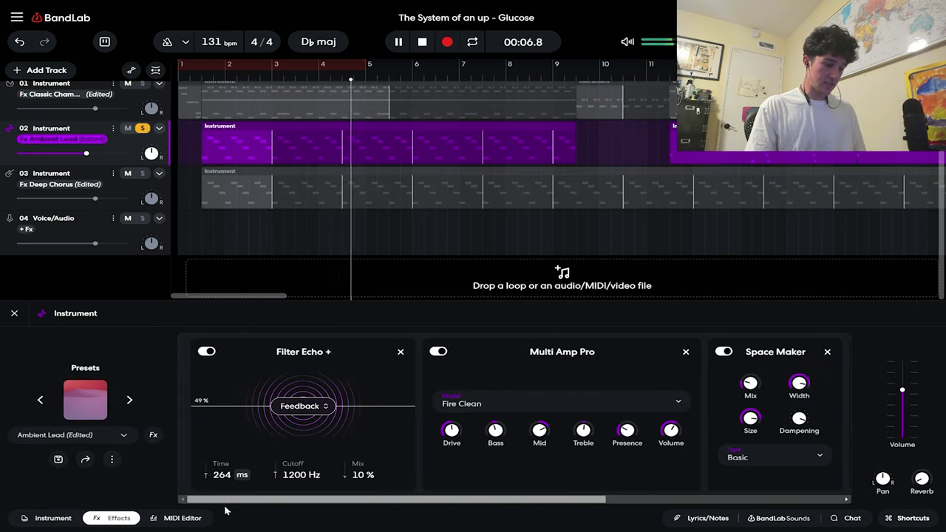
pyautogui.click(54, 518)
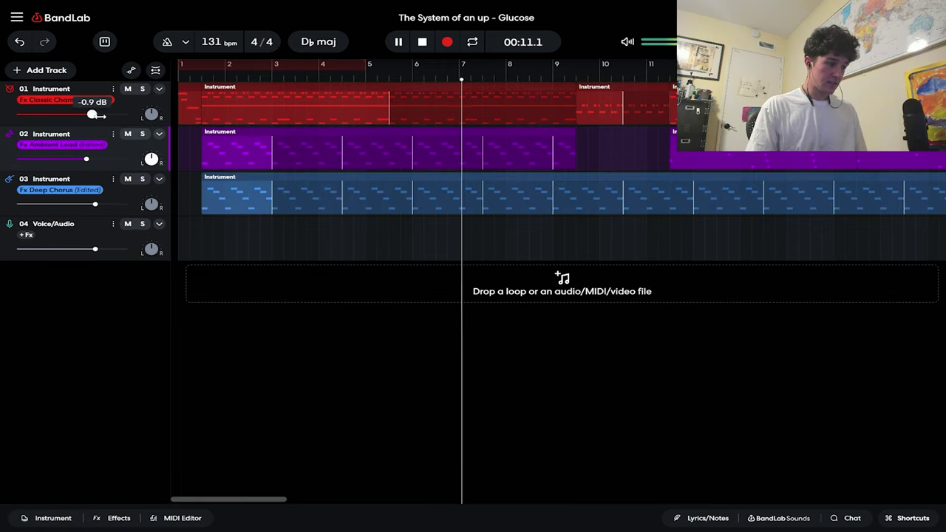
# Lower the Deep Chorus track's volume slightly and record a vocal take on Voice/Audio track 04 from 00:00.9
pyautogui.moveTo(93, 204); pyautogui.dragTo(91, 204)
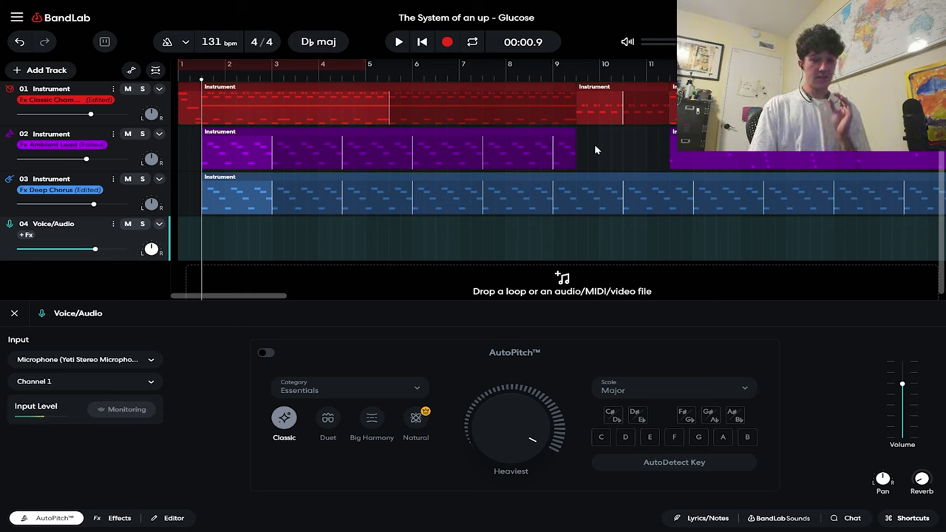
pyautogui.press('r')
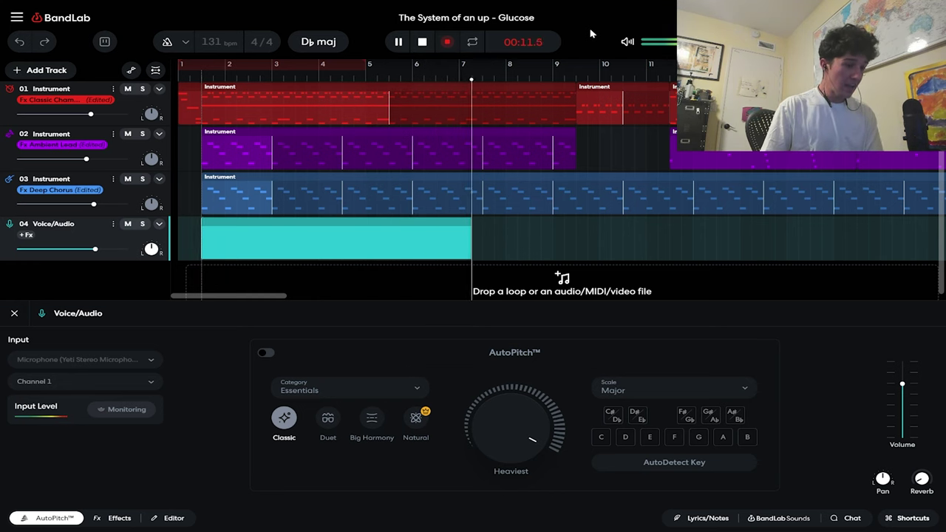
pyautogui.click(443, 44)
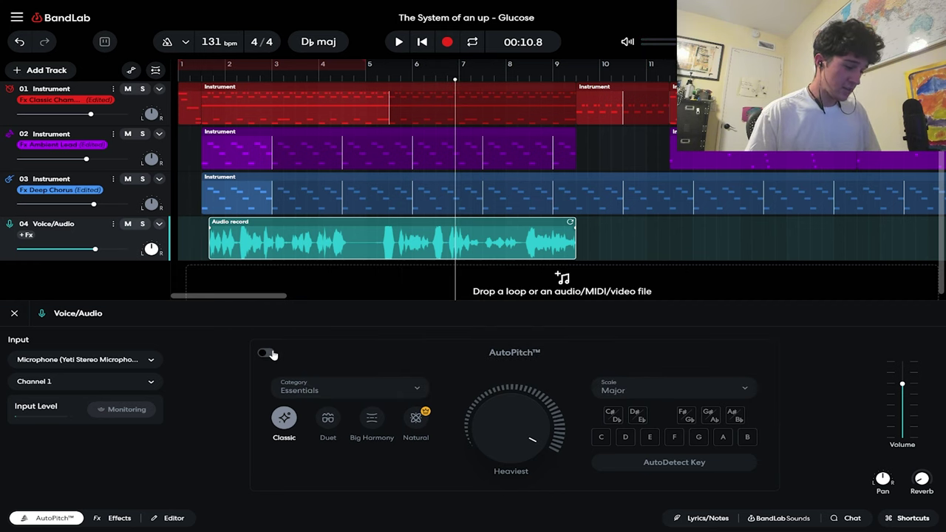
# Turn on AutoPitch for vocal track 04 and play the take back to check it
pyautogui.click(266, 353)
pyautogui.click(399, 42)
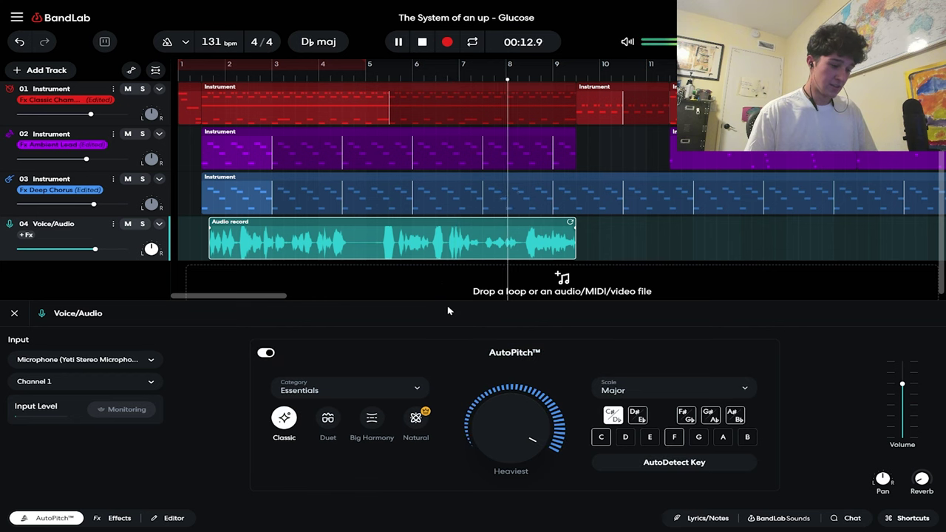
pyautogui.click(421, 42)
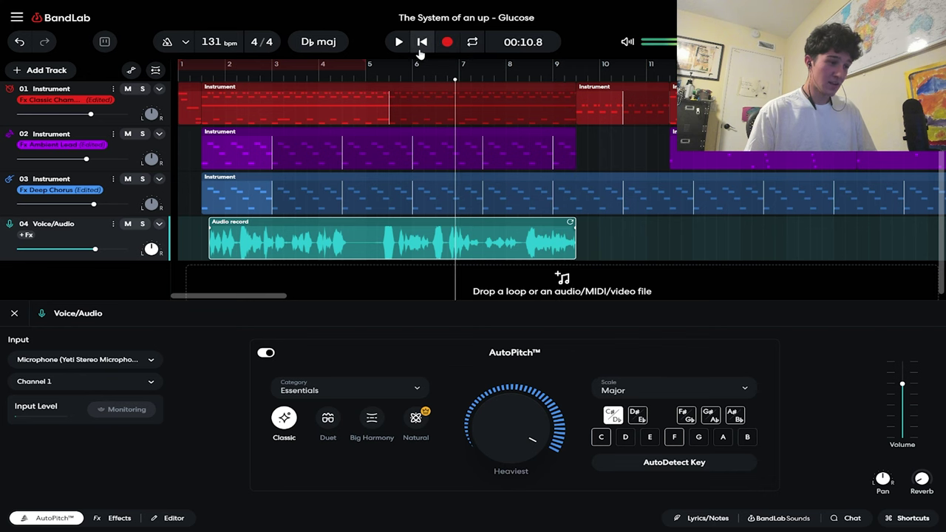
# Try the High and Bright effects preset on vocal track 04 and audition it from 00:02.3
pyautogui.click(237, 80)
pyautogui.click(113, 518)
pyautogui.click(124, 434)
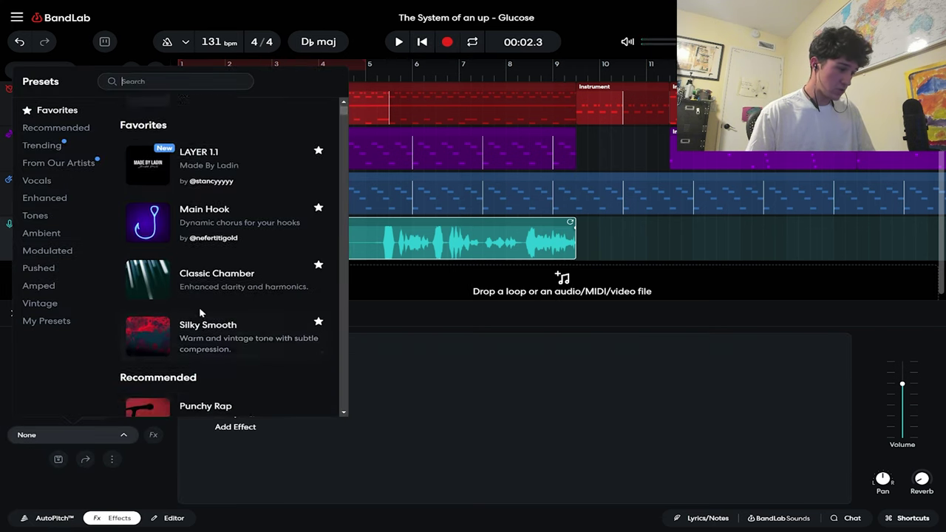
pyautogui.scroll(-10, 222, 259)
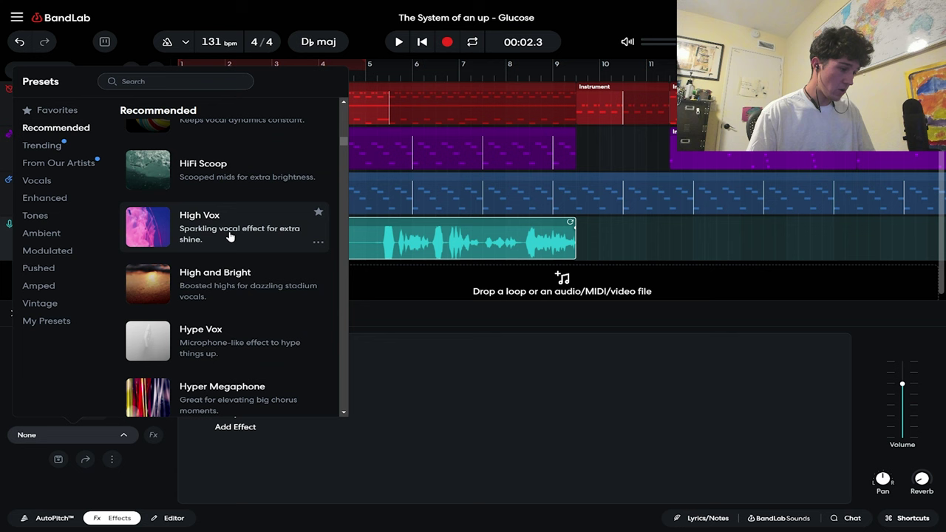
pyautogui.click(226, 309)
pyautogui.press('space')
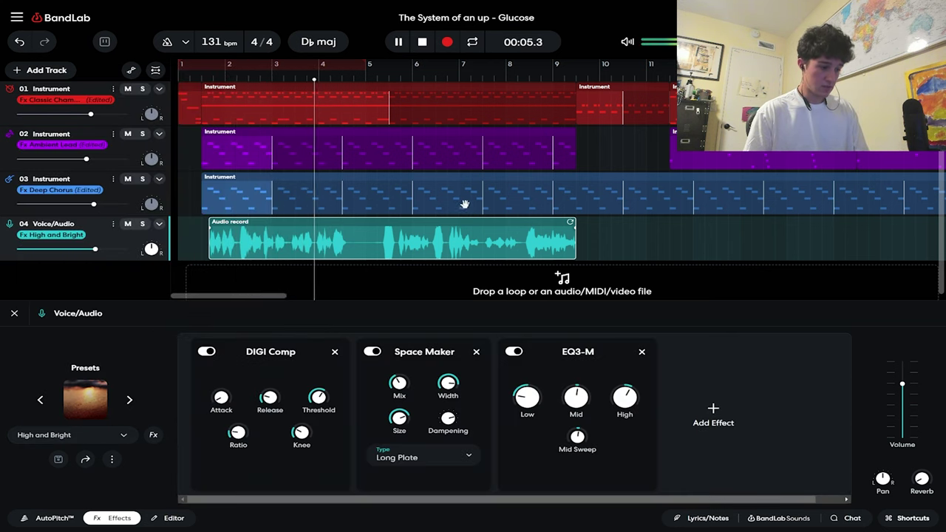
pyautogui.press('space')
# Try the Mega Pop effects preset on vocal track 04 and audition it
pyautogui.click(107, 428)
pyautogui.scroll(-3, 244, 347)
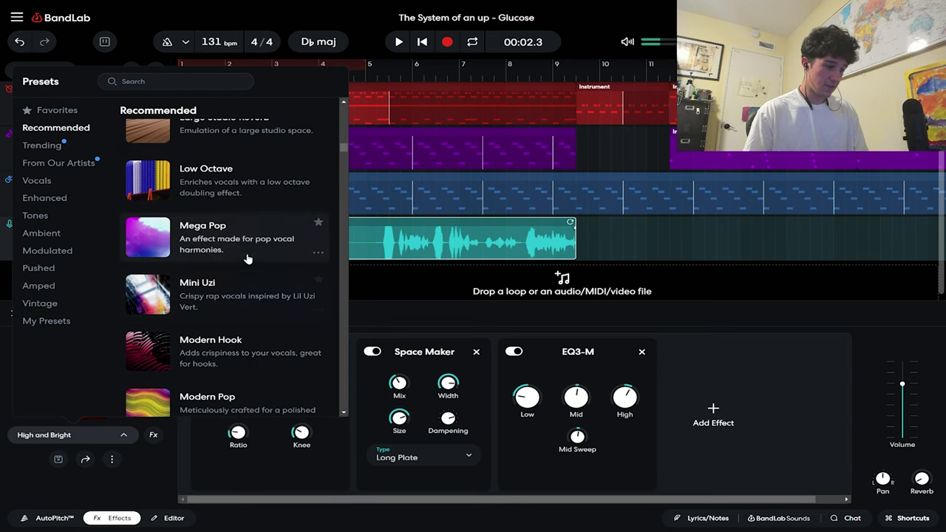
pyautogui.click(221, 235)
pyautogui.moveTo(473, 372)
pyautogui.press('space')
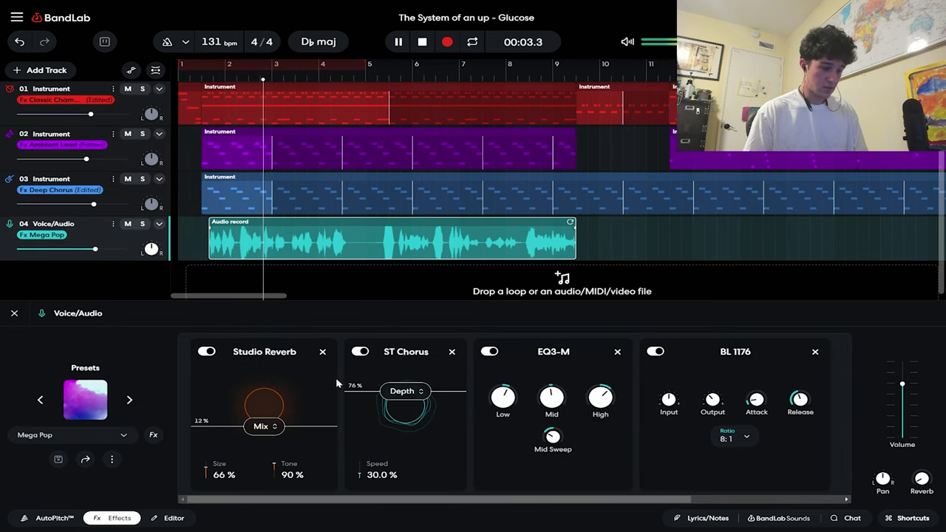
# Try the Modern Hook effects preset on vocal track 04 and audition it
pyautogui.click(107, 439)
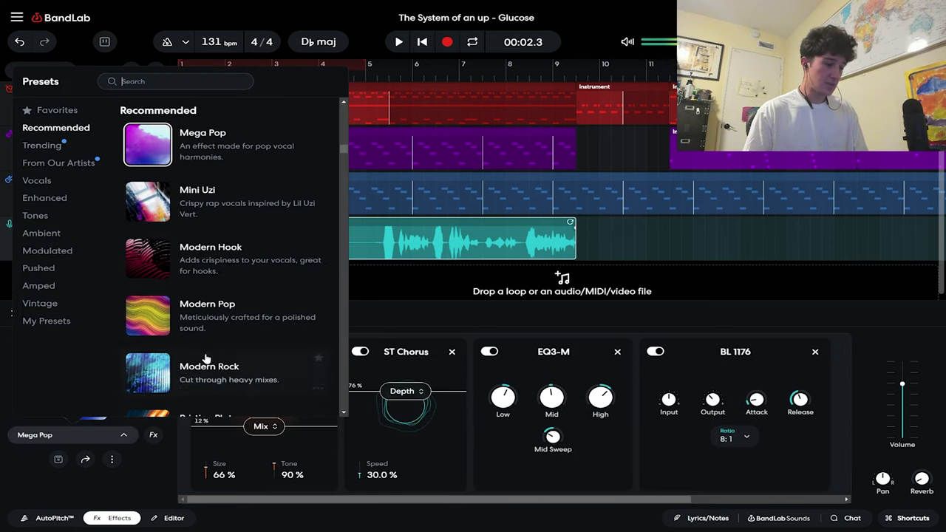
pyautogui.click(232, 255)
pyautogui.press('space')
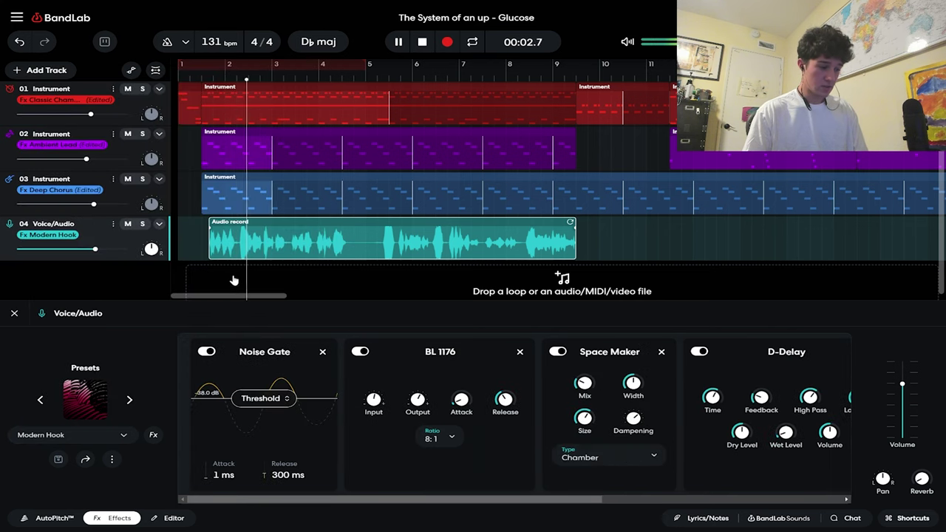
# Apply the Bumps Everytime effects preset to vocal track 04 and audition it
pyautogui.click(70, 435)
pyautogui.scroll(-5, 221, 296)
pyautogui.click(385, 521)
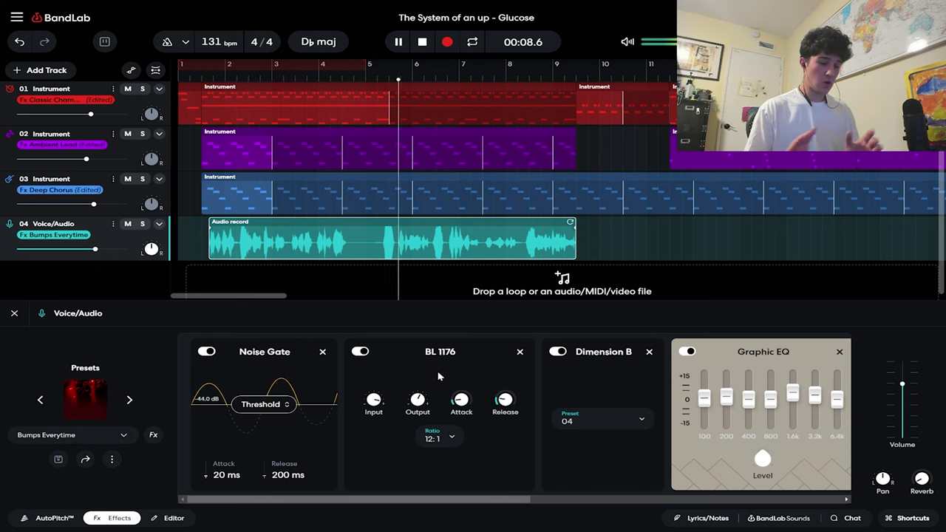
pyautogui.press('space')
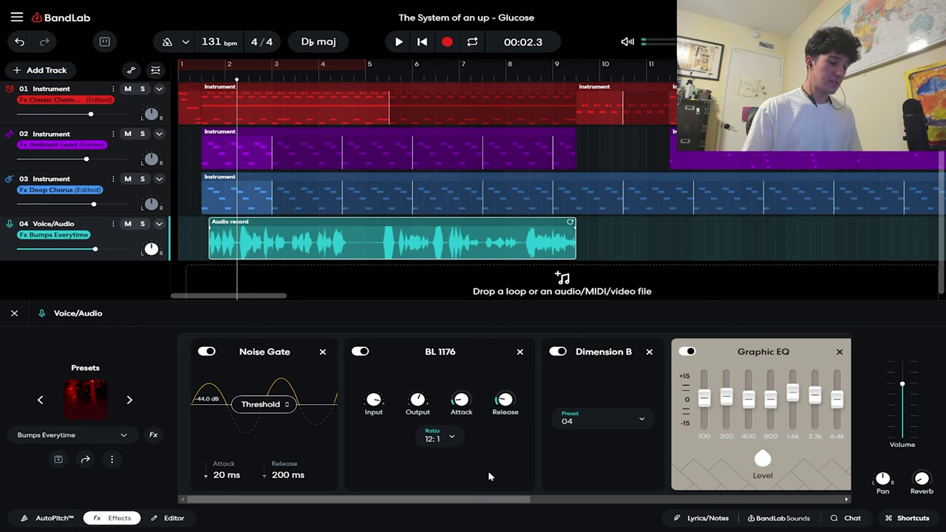
# Try a Bitcrusher distortion effect at the end of the vocal effects chain, audition it, and remove it
pyautogui.moveTo(489, 499); pyautogui.dragTo(798, 498)
pyautogui.click(684, 413)
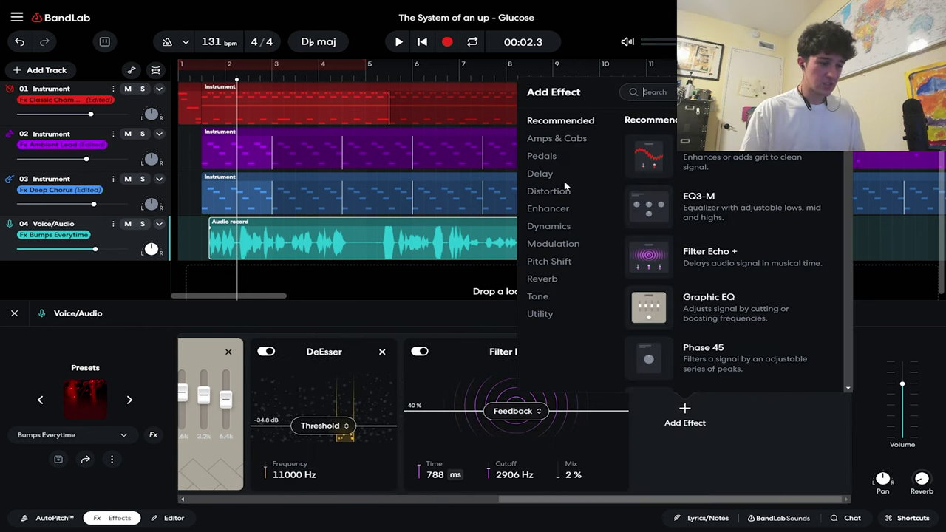
pyautogui.click(551, 194)
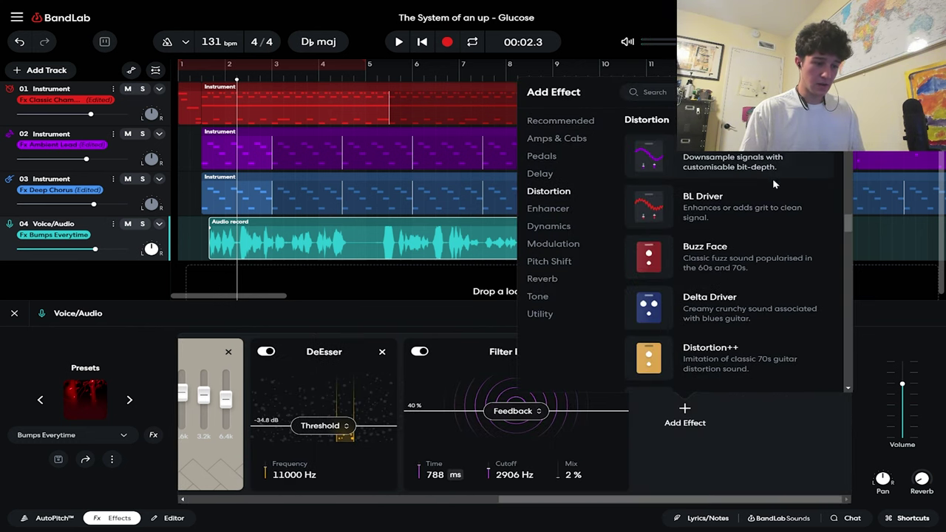
pyautogui.click(744, 167)
pyautogui.press('space')
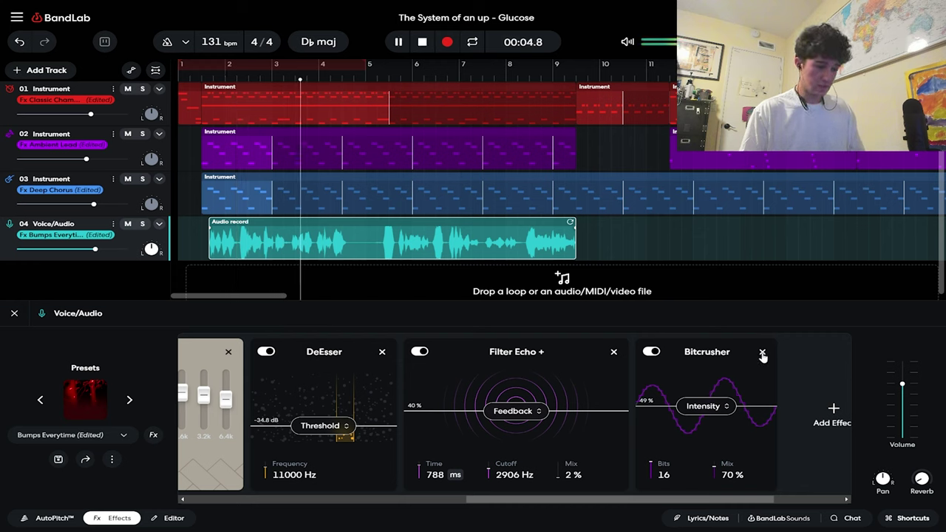
pyautogui.click(762, 354)
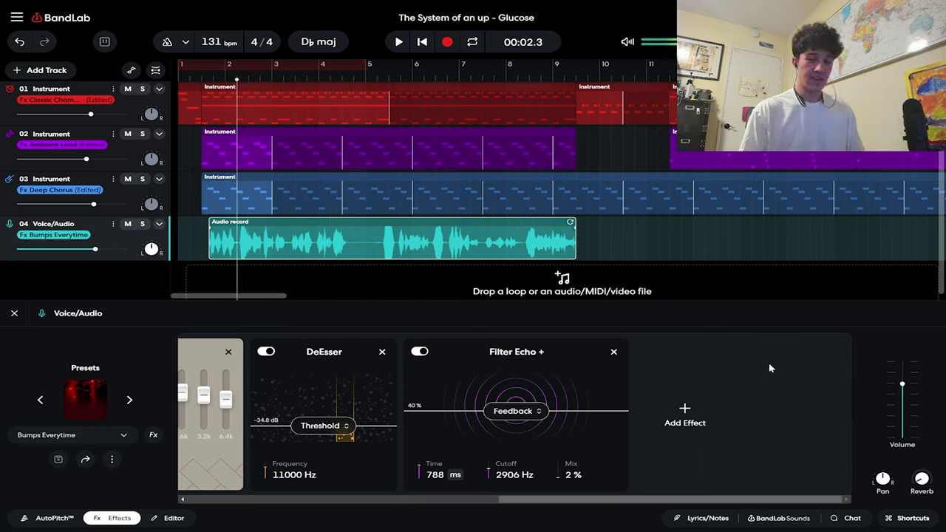
# Add the Buzz Face distortion effect after Filter Echo + in the vocal chain and play the take back
pyautogui.click(691, 406)
pyautogui.scroll(-3, 746, 281)
pyautogui.scroll(2, 739, 222)
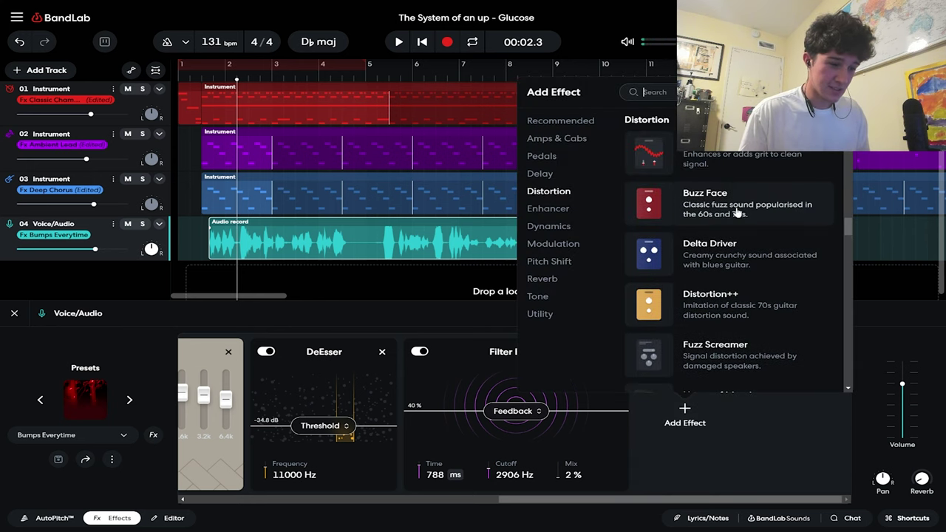
pyautogui.click(737, 212)
pyautogui.press('space')
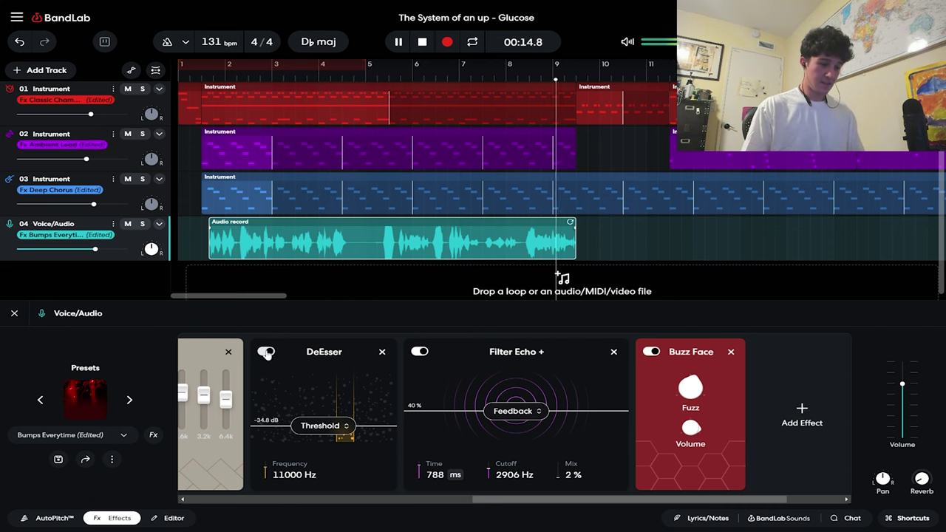
pyautogui.press('space')
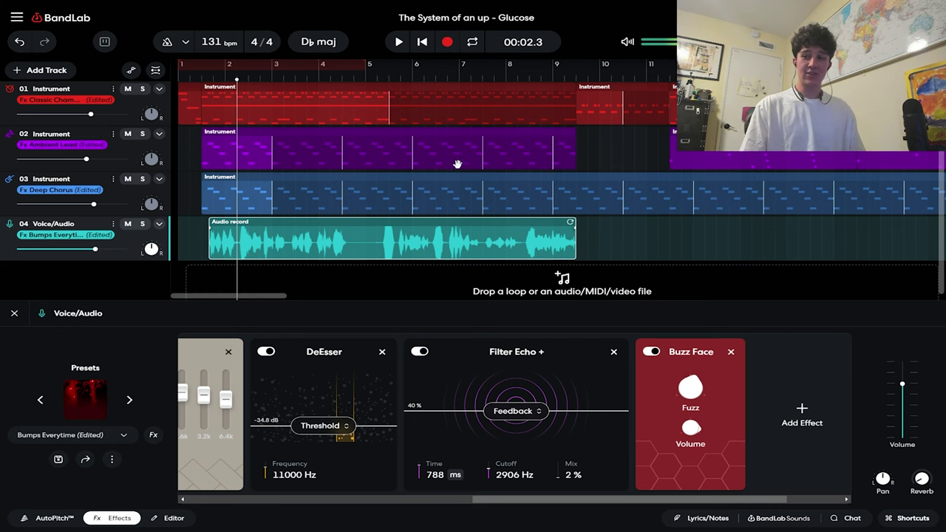
# Place the playhead at 00:15.6, where the vocal clip ends, and add two Voice/Audio tracks, selecting track 05 for recording
pyautogui.click(576, 79)
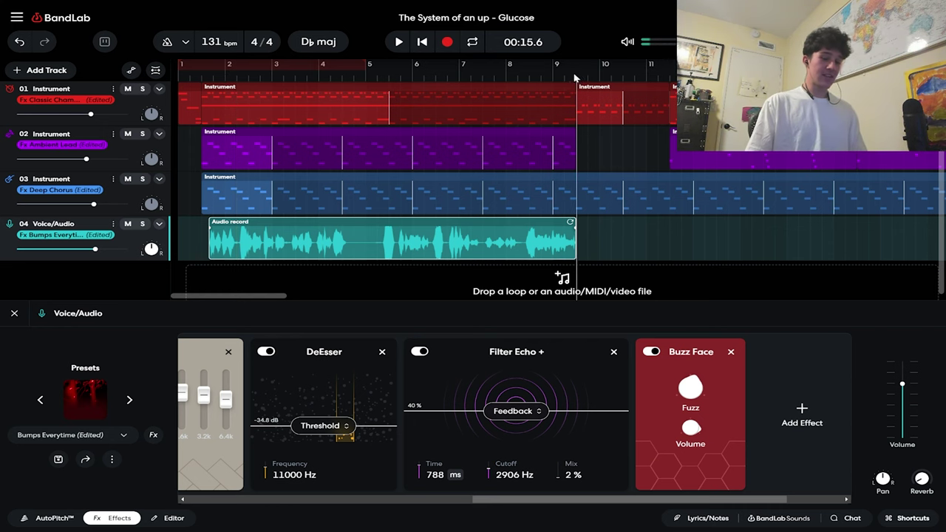
pyautogui.hotkey('shift', 't')
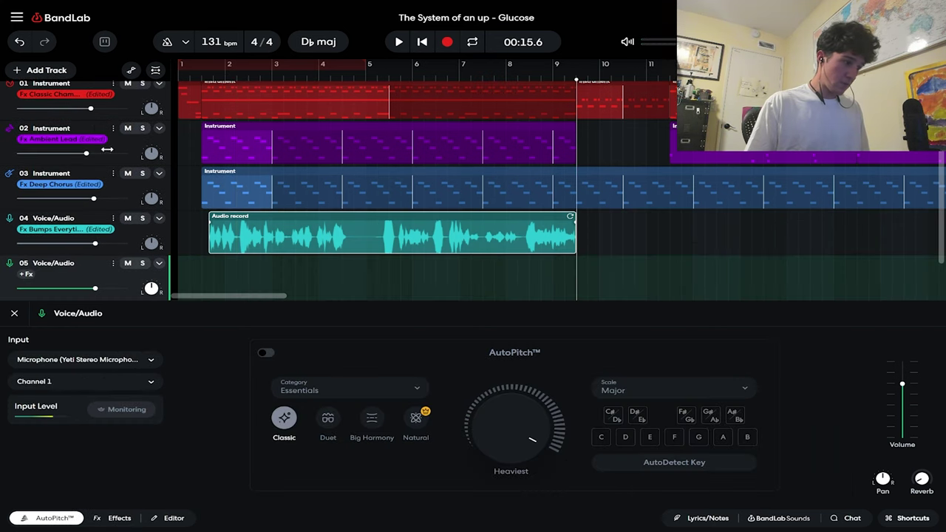
pyautogui.click(46, 70)
pyautogui.click(59, 132)
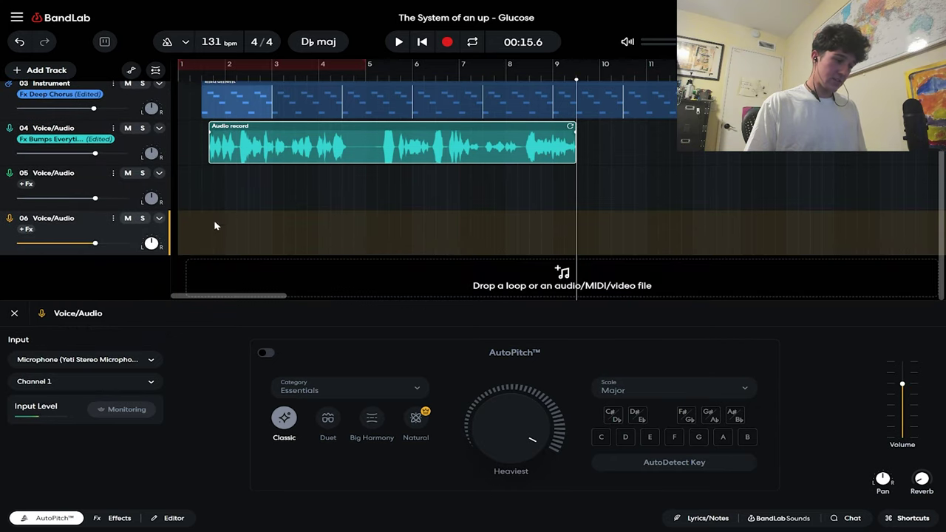
pyautogui.scroll(1, 431, 235)
pyautogui.click(384, 236)
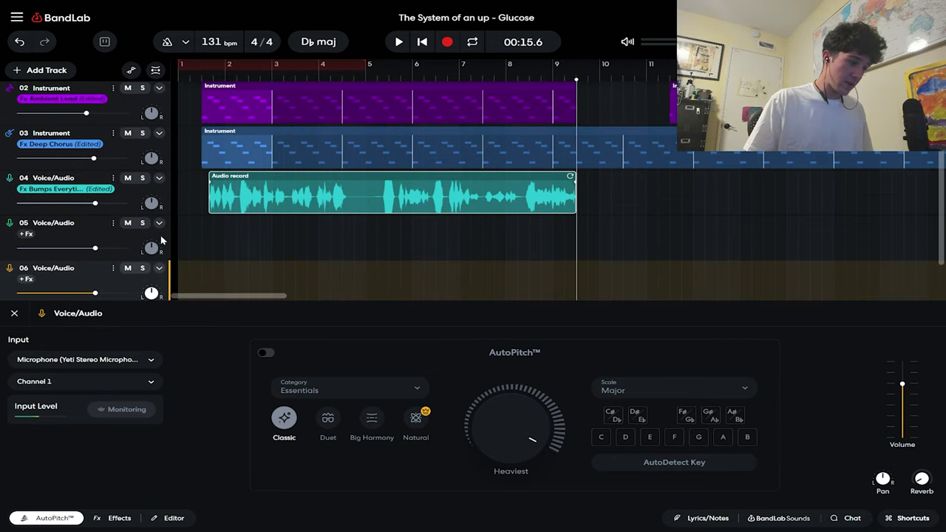
# Record a vocal take on track 05 from 00:15.6 and play the following section of the song
pyautogui.click(447, 41)
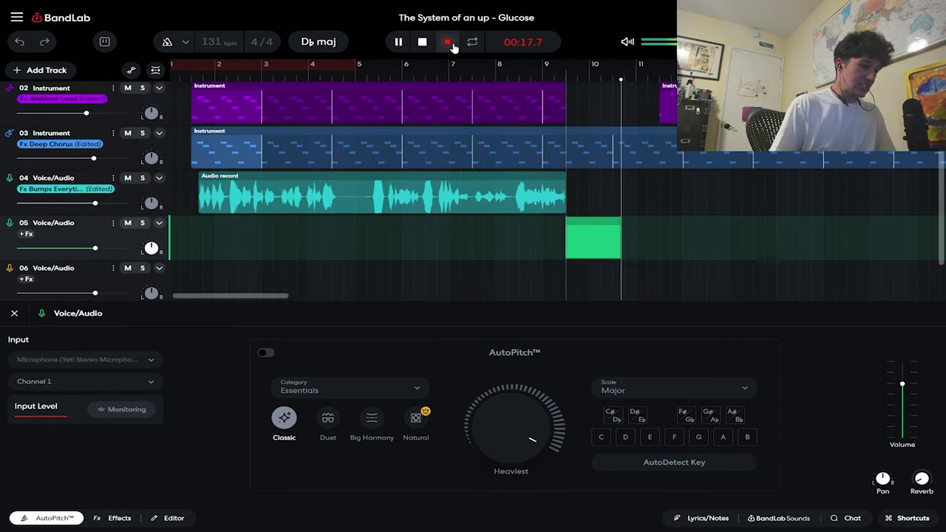
pyautogui.click(448, 43)
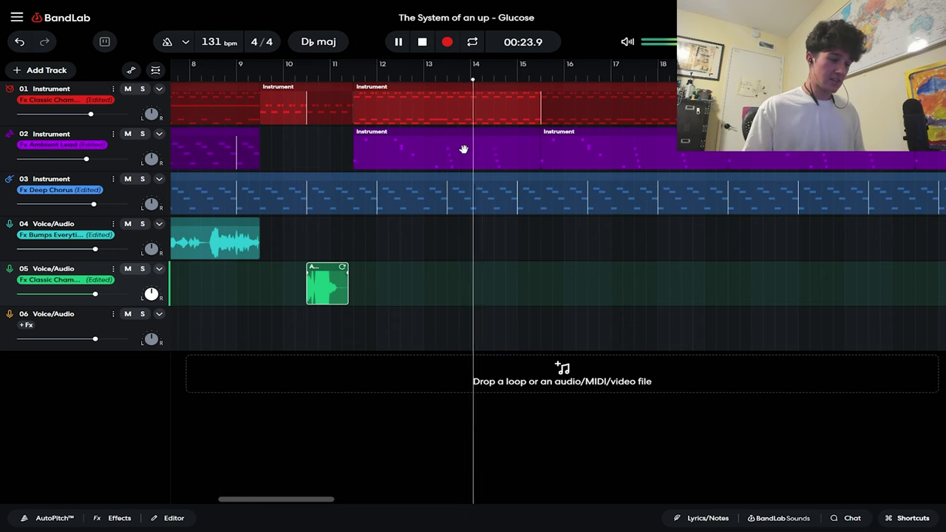
pyautogui.press('space')
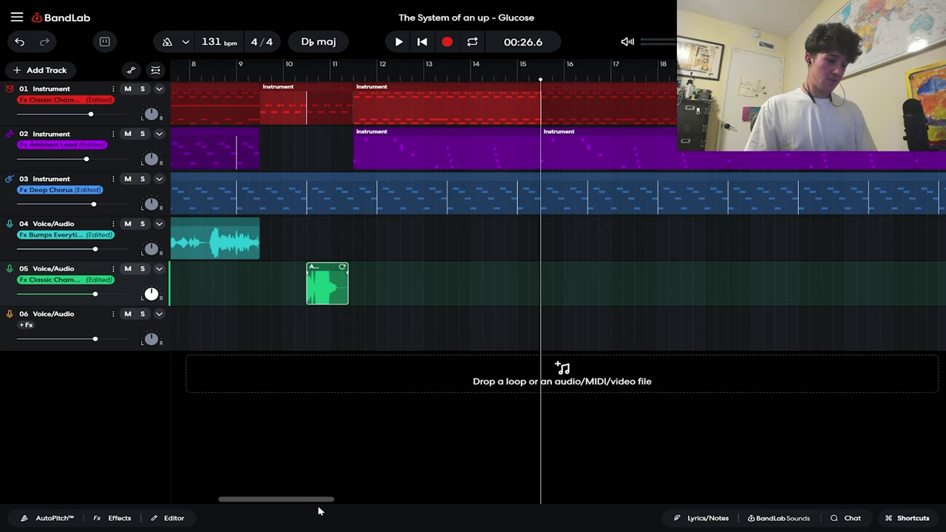
# Apply the R&B Vocals preset to Voice/Audio track 06
pyautogui.click(120, 348)
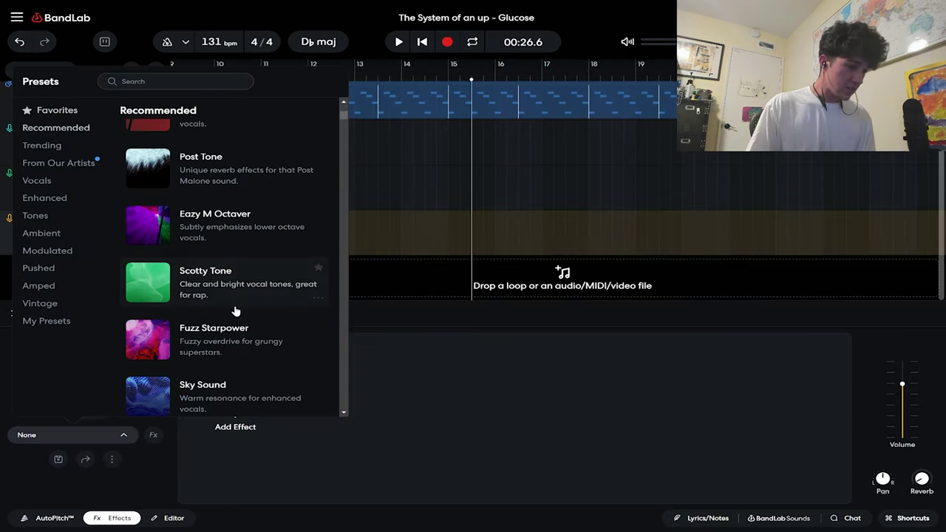
pyautogui.scroll(-15, 235, 292)
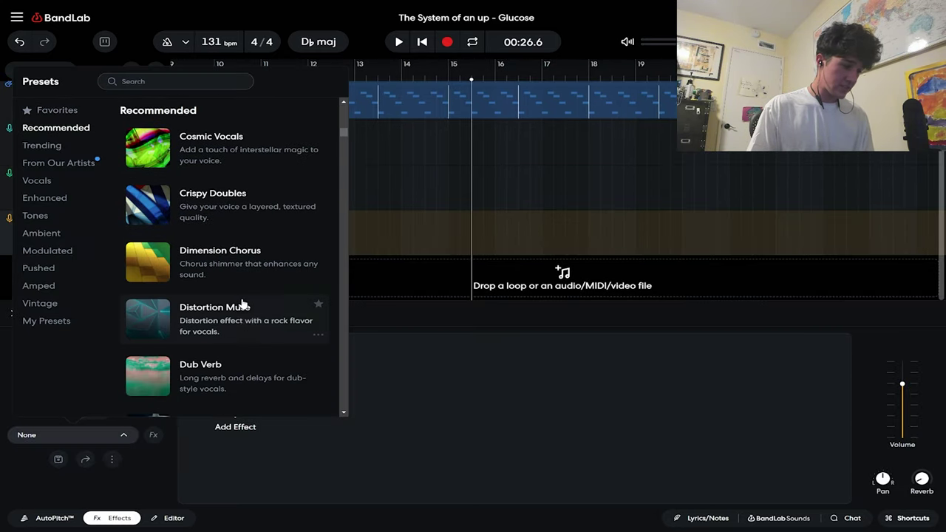
pyautogui.scroll(-5, 251, 311)
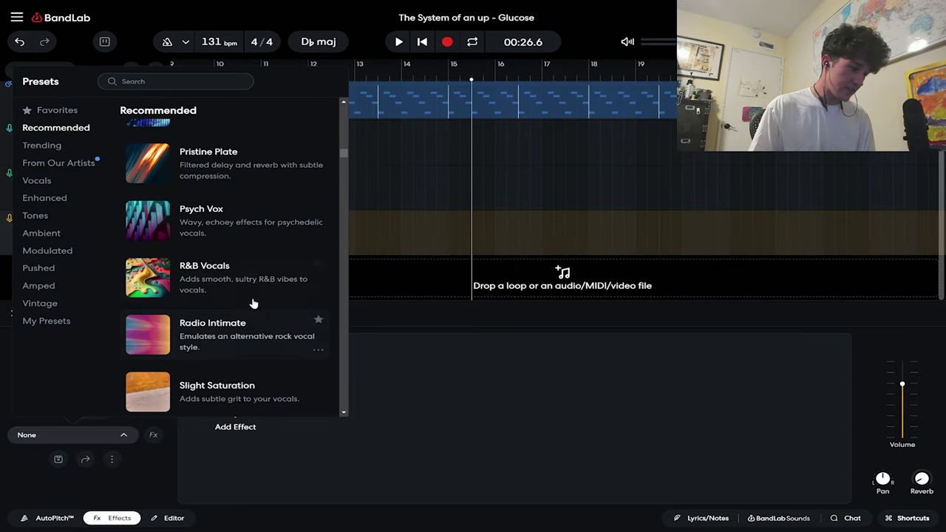
pyautogui.click(251, 297)
# Record a vocal take on track 06 from 00:26.6 and play it back
pyautogui.click(448, 43)
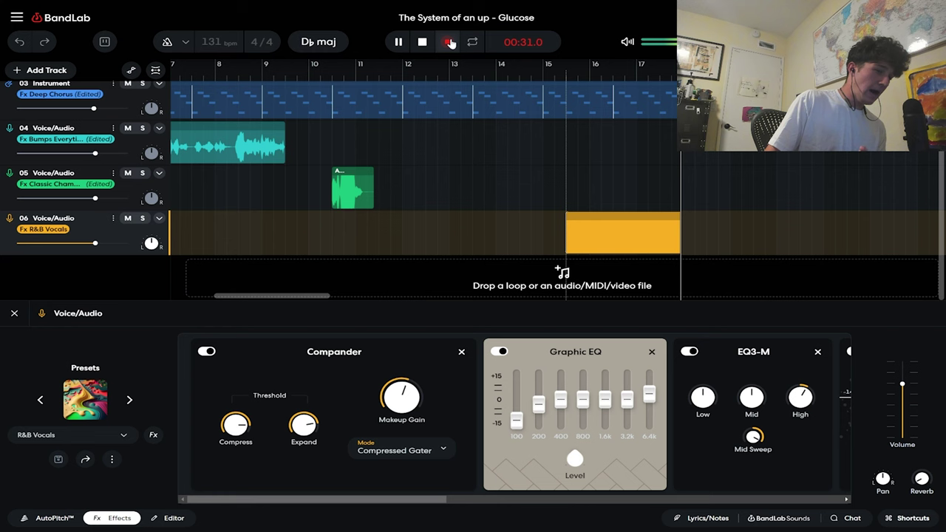
pyautogui.click(448, 42)
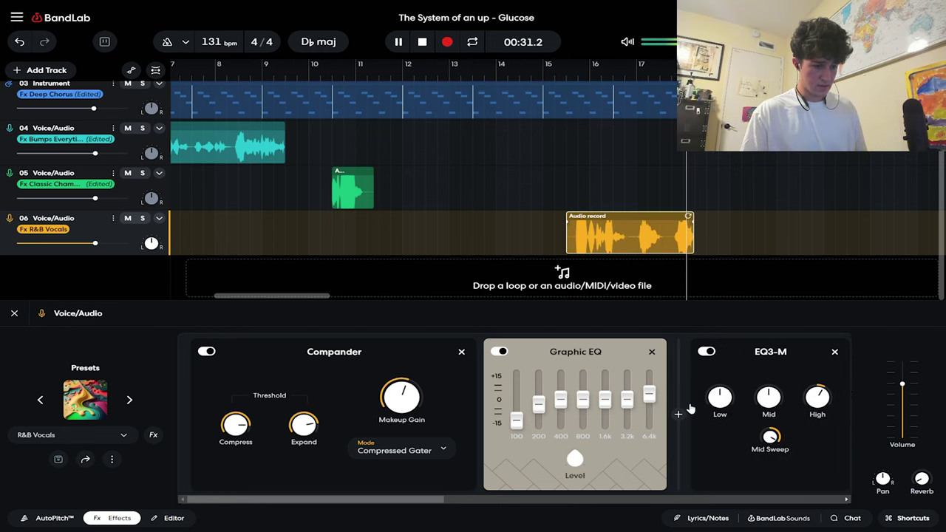
pyautogui.moveTo(706, 399)
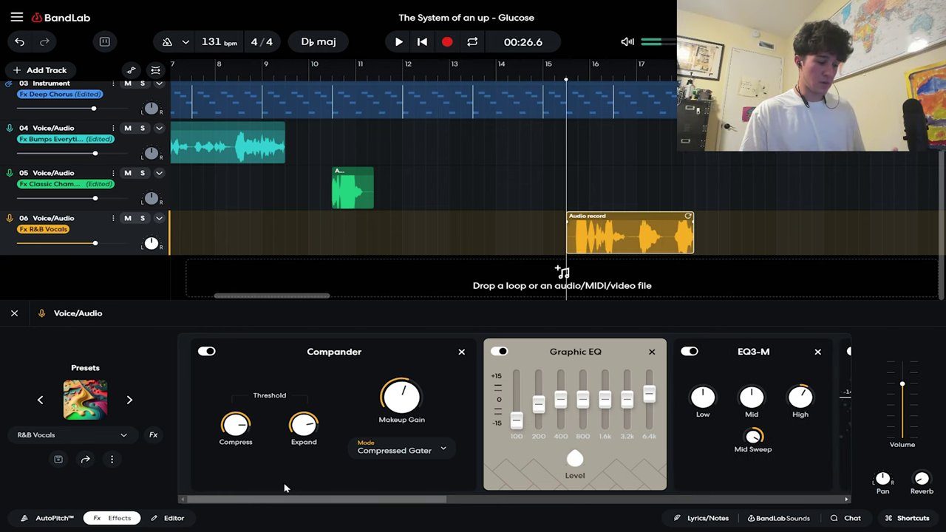
pyautogui.press('space')
# Set the drive of the BL Driver effect on track 06 to 1.3 while the take plays
pyautogui.hscroll(10, 517, 444)
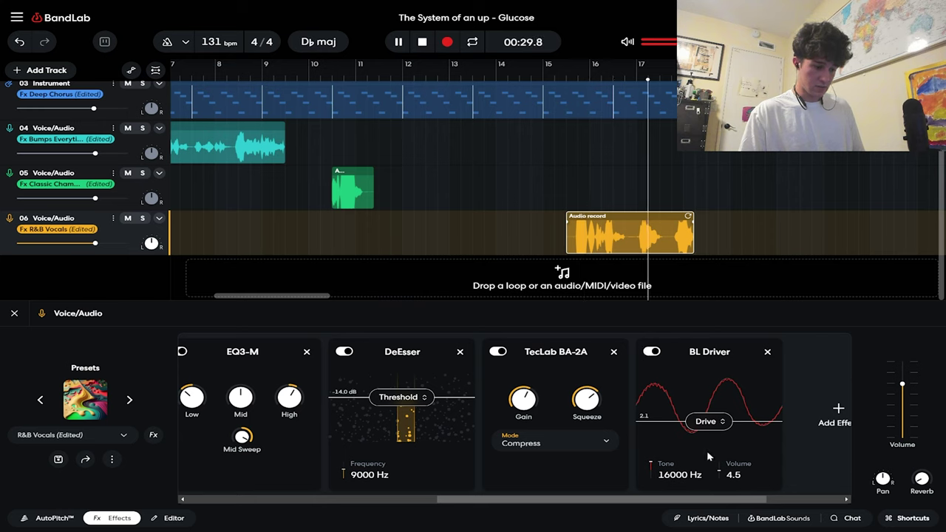
pyautogui.moveTo(704, 420); pyautogui.dragTo(702, 423)
pyautogui.press('space')
# Undo the recorded take on track 06 and record a longer vocal take from 00:26.6
pyautogui.hotkey('ctrl', 'z')
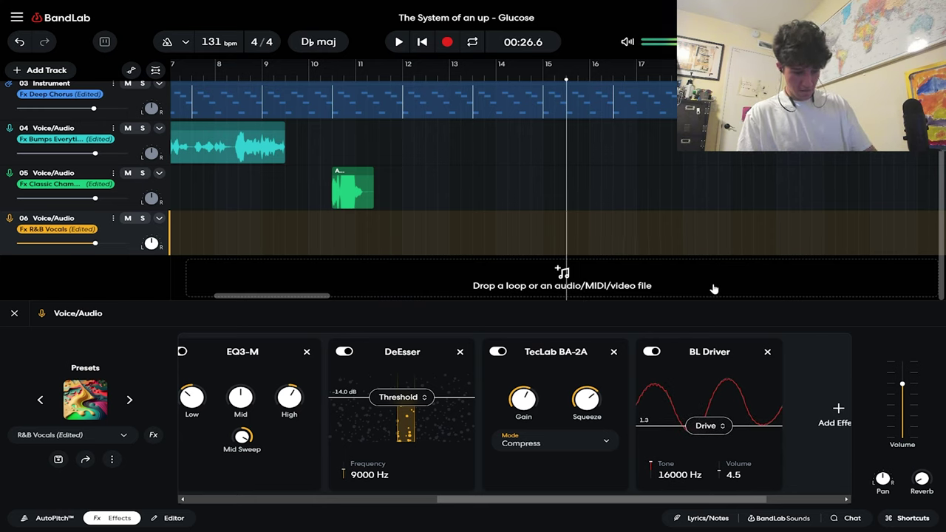
pyautogui.click(447, 42)
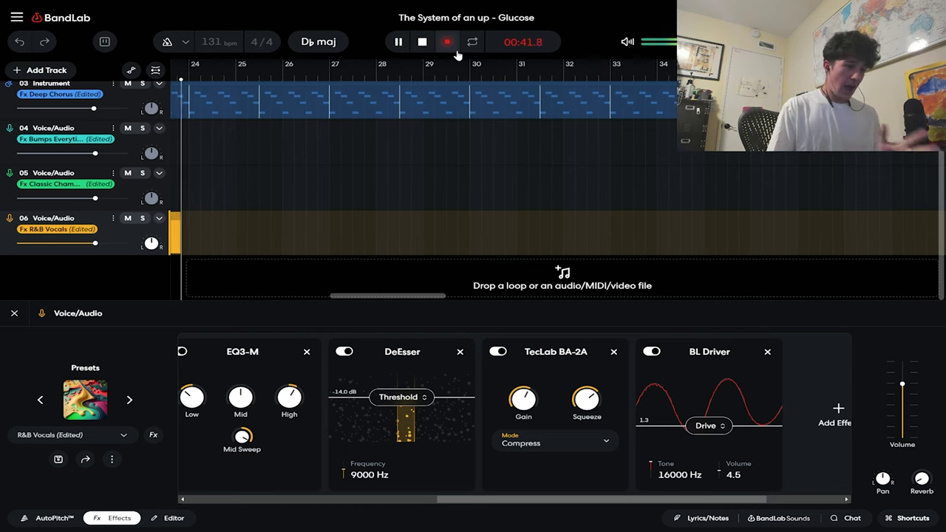
pyautogui.click(456, 52)
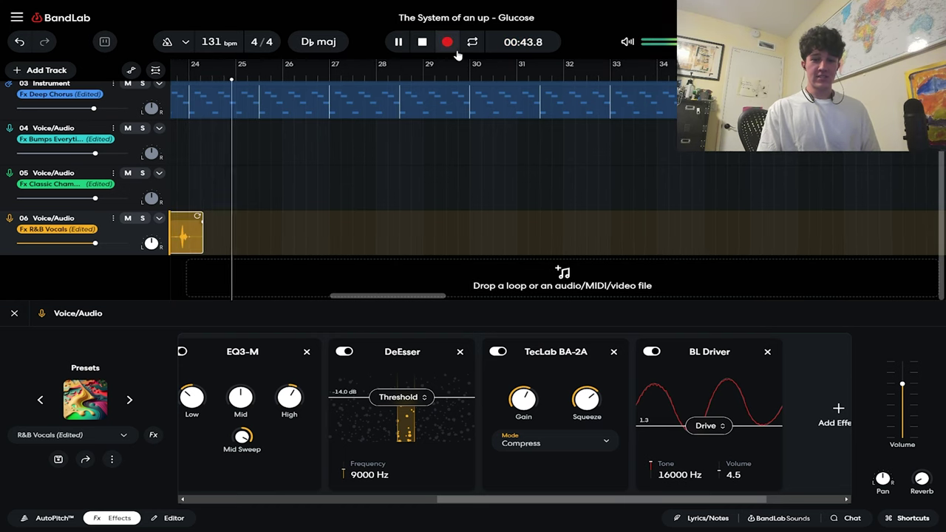
pyautogui.press('space')
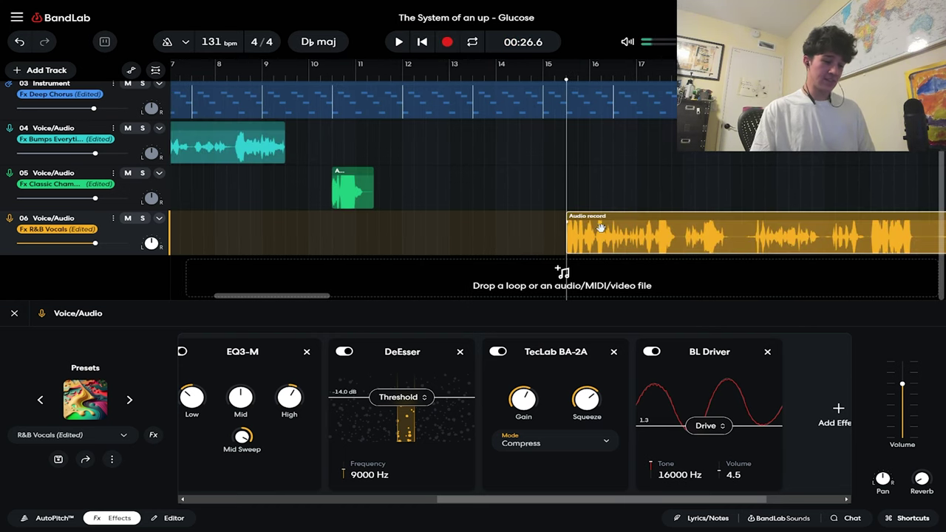
# Play back the new take on track 06 and trim its end to the start of bar 23
pyautogui.press('space')
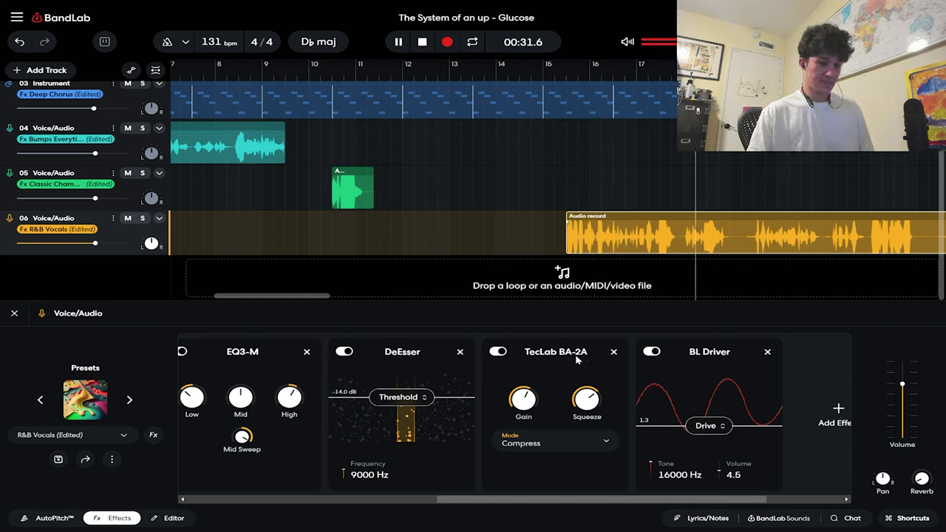
pyautogui.press('space')
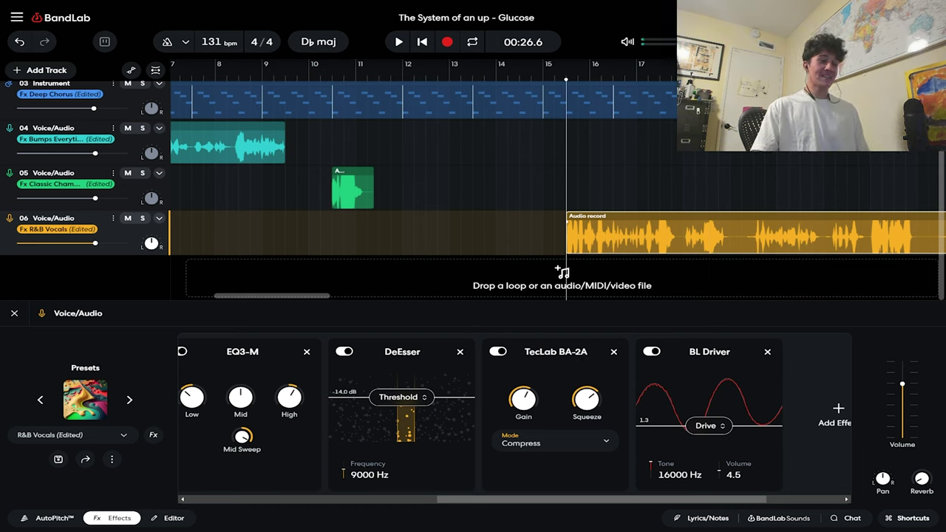
pyautogui.press('space')
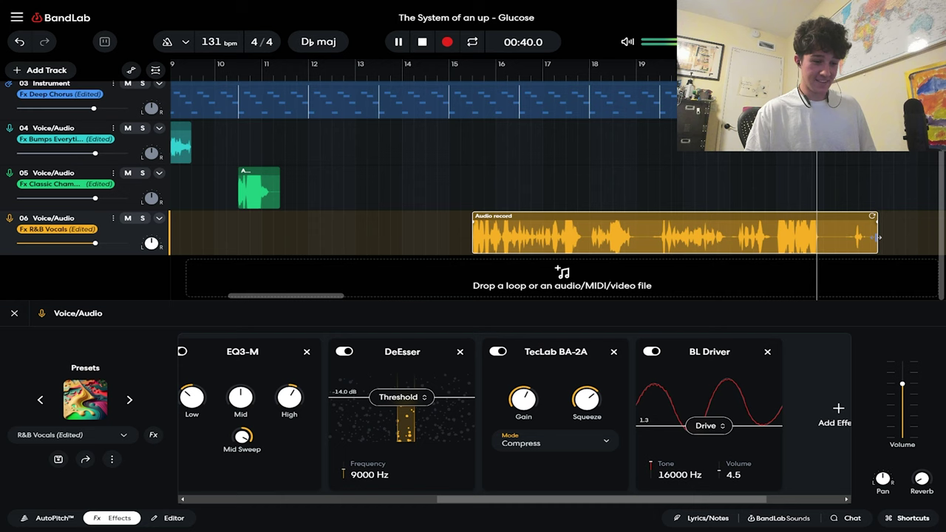
pyautogui.press('space')
pyautogui.moveTo(876, 237); pyautogui.dragTo(820, 234)
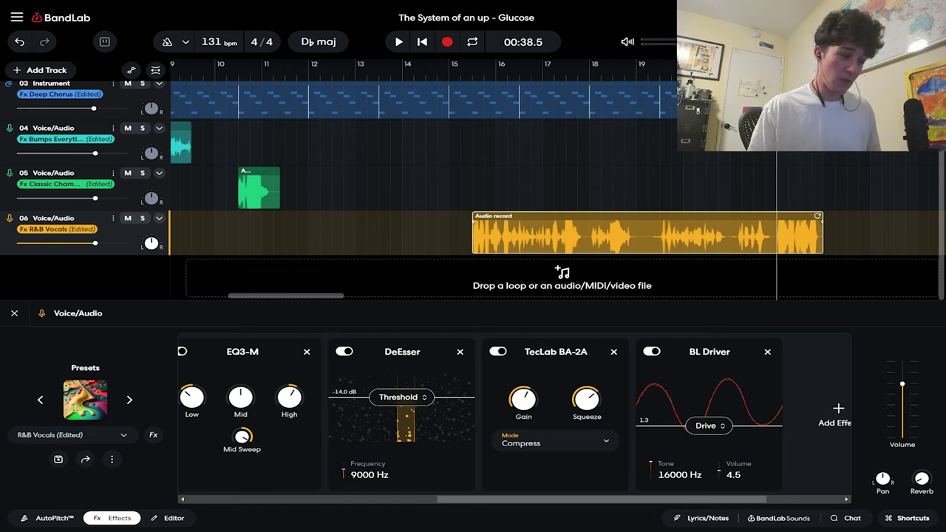
# Split the take at 00:38.5, put its last part on new track 07 with EQ3-M and Stereowise effects, and play that part
pyautogui.hotkey('ctrl', 'z')
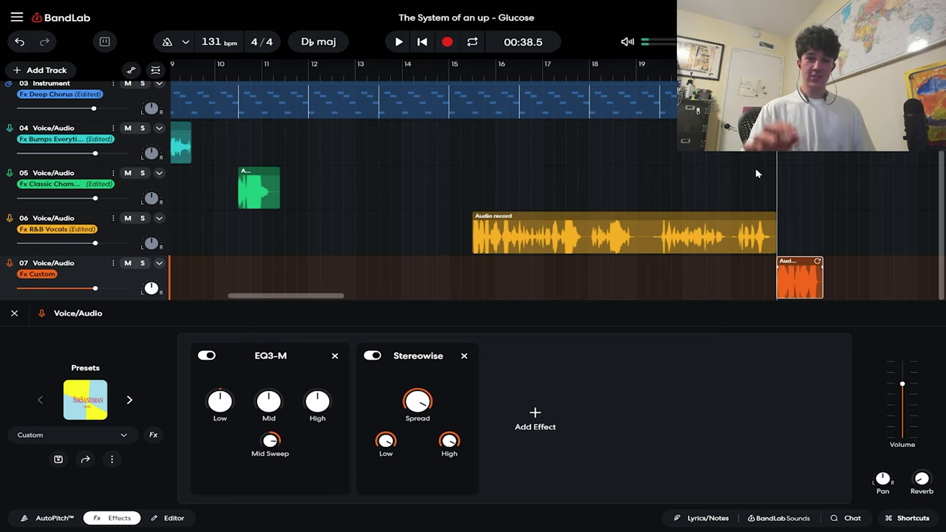
pyautogui.press('space')
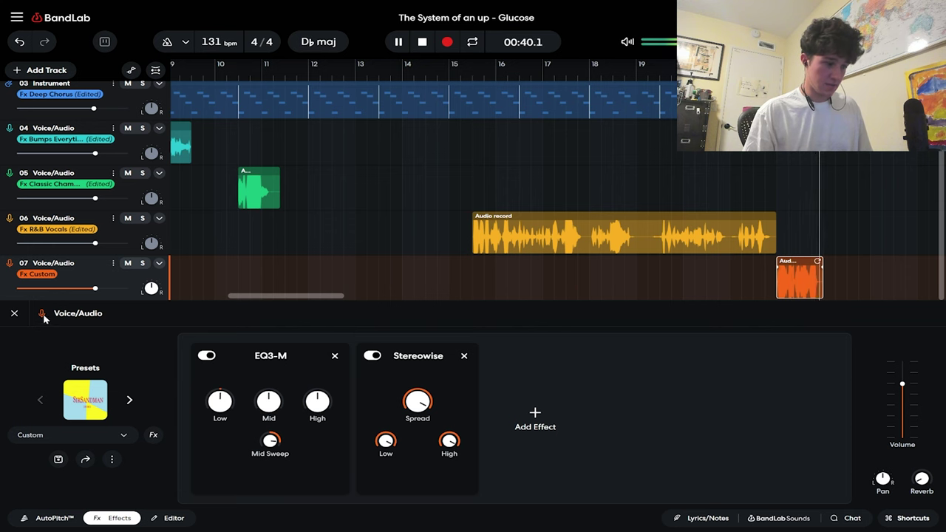
pyautogui.press('space')
# Record the next vocal take on track 06 from 00:40.3 and play it back
pyautogui.click(15, 313)
pyautogui.press('r')
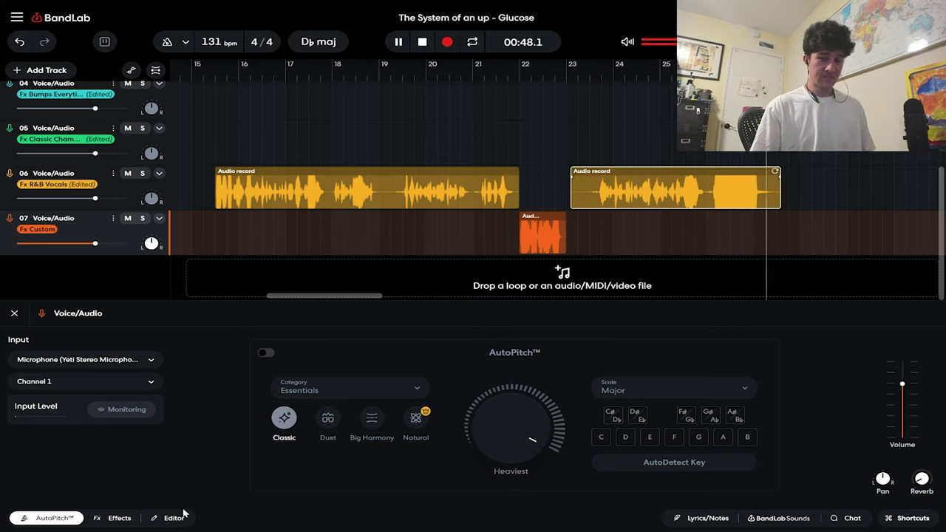
pyautogui.press('space')
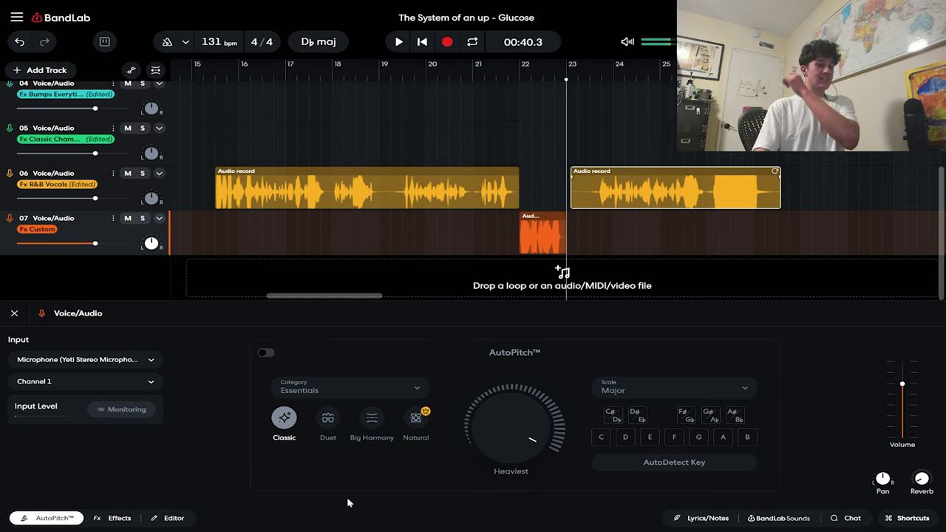
# Close the AutoPitch settings and place the playhead at 00:48.5, near the end of the second take on track 06
pyautogui.hscroll(5, 250, 269)
pyautogui.click(539, 80)
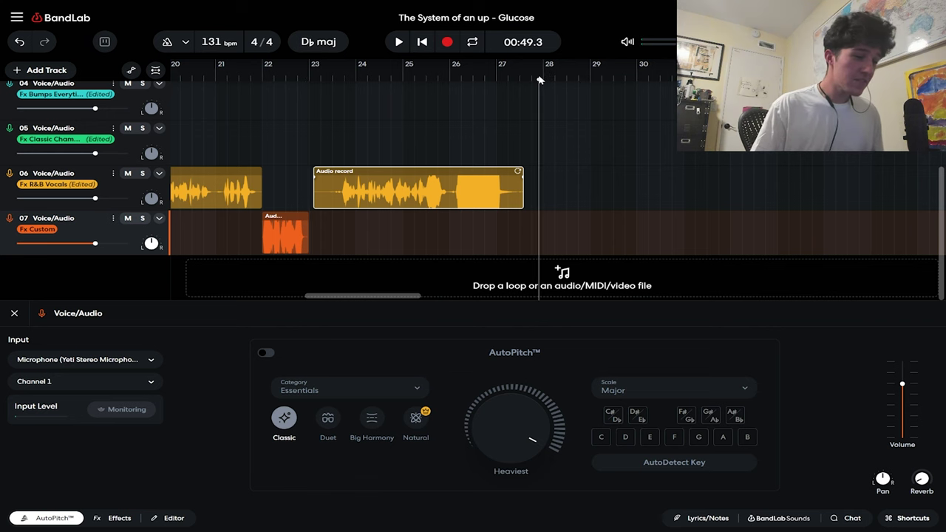
pyautogui.click(14, 314)
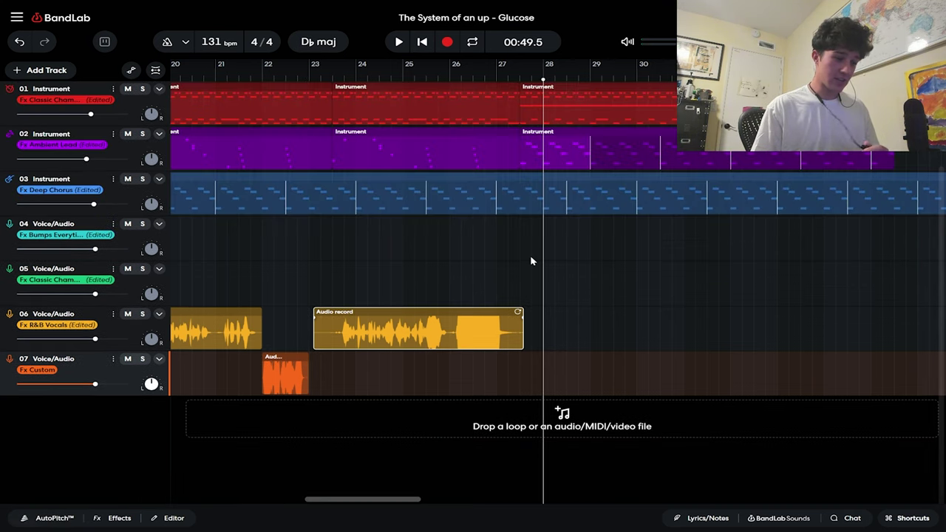
pyautogui.click(520, 79)
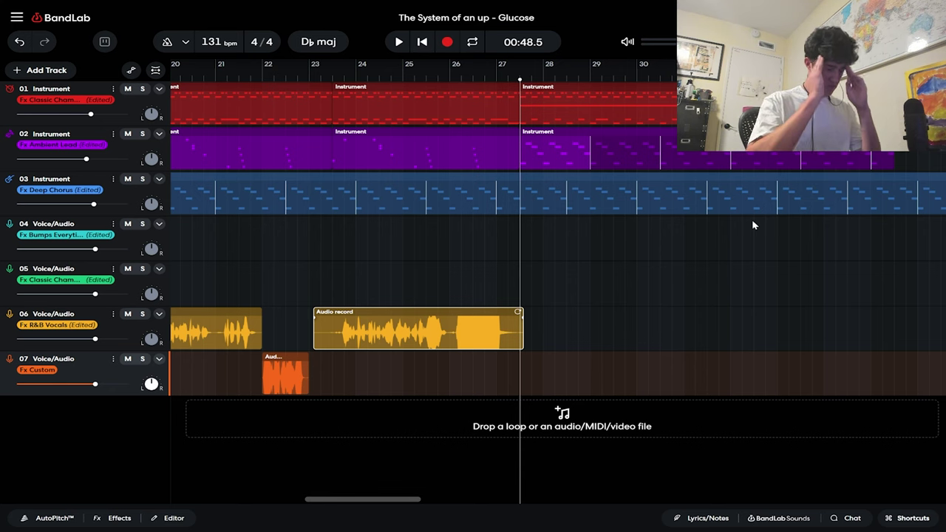
# Paste copies of the short track 05 vocal clip at 00:24.7, 00:32.1 and the middle of bar 22
pyautogui.moveTo(352, 500); pyautogui.dragTo(299, 503)
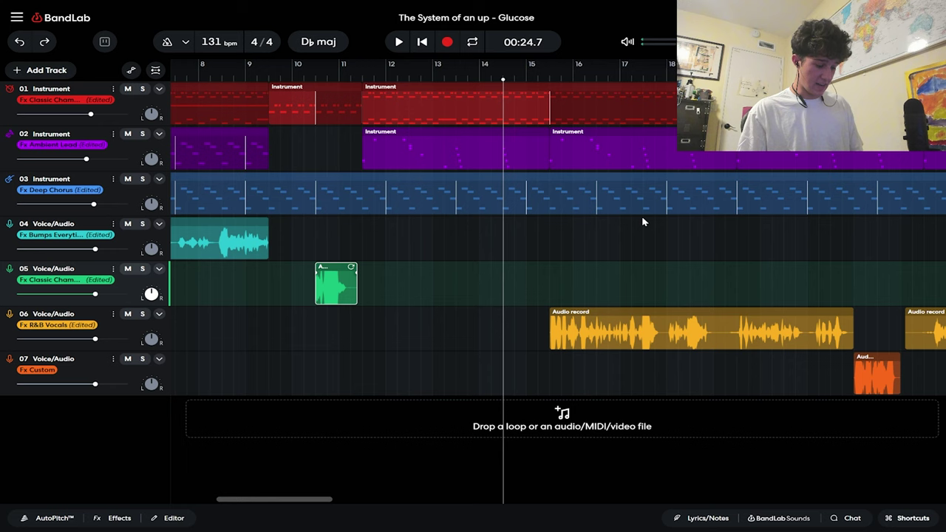
pyautogui.hotkey('ctrl', 'v')
pyautogui.click(690, 65)
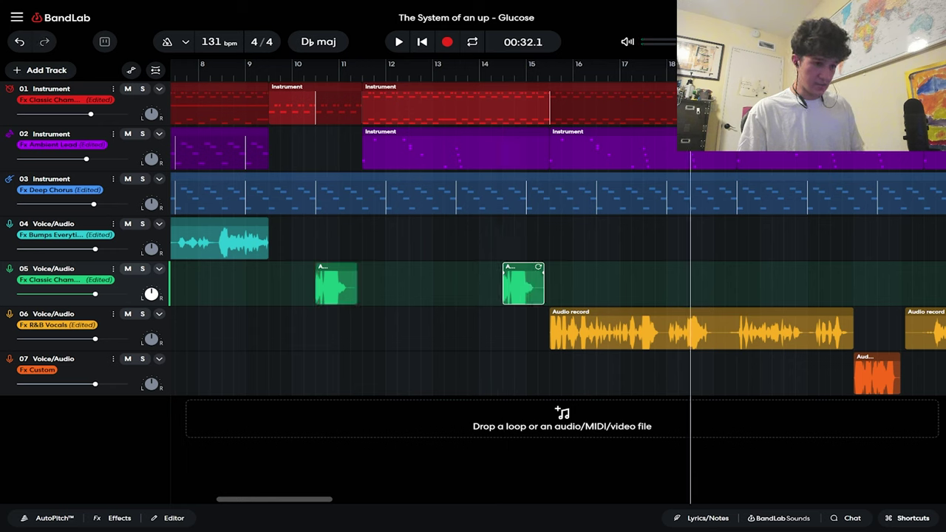
pyautogui.hotkey('ctrl', 'v')
pyautogui.click(736, 283)
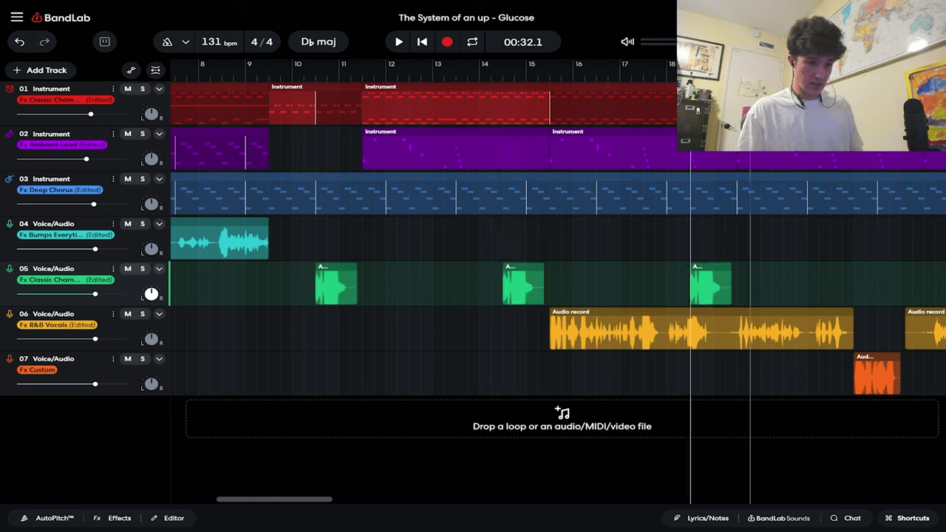
pyautogui.click(878, 65)
# Play the section with the pasted clips, record a short vocal on track 05 from 00:46.7, and lower that track's volume
pyautogui.press('space')
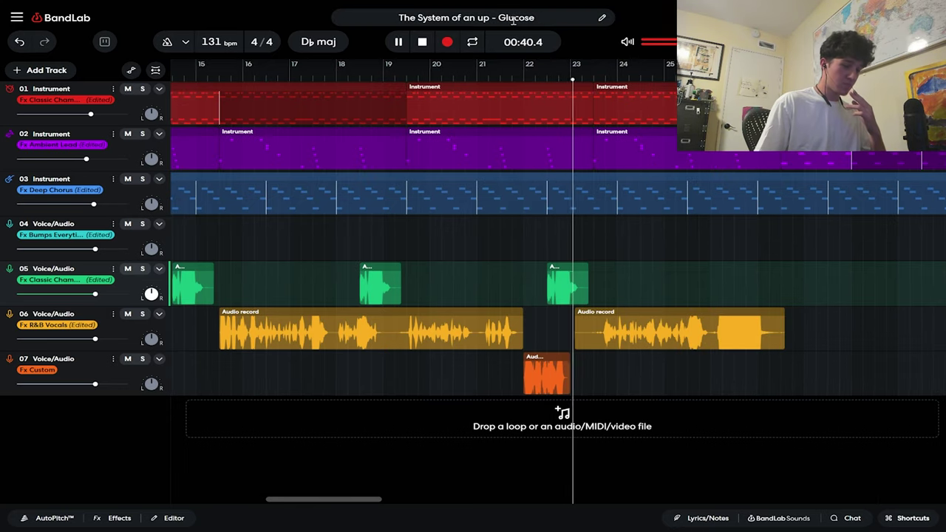
pyautogui.press('space')
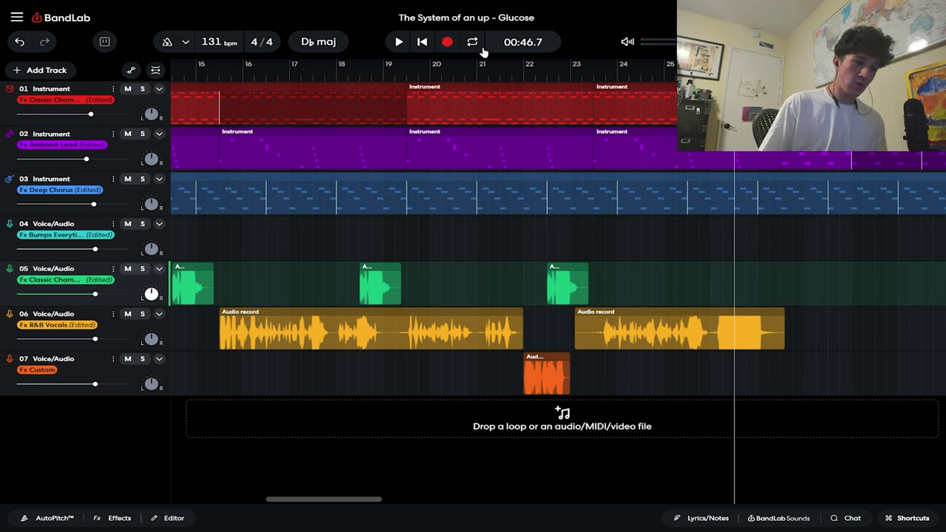
pyautogui.click(447, 42)
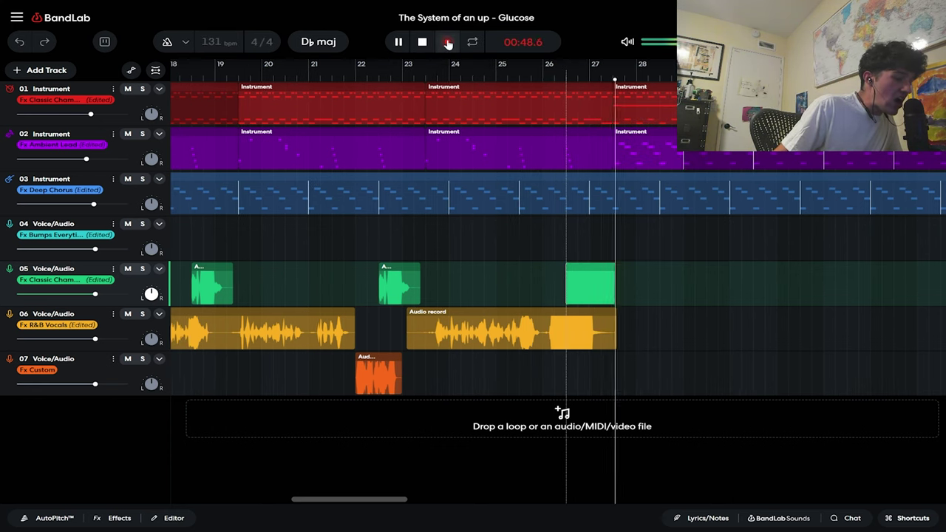
pyautogui.click(448, 42)
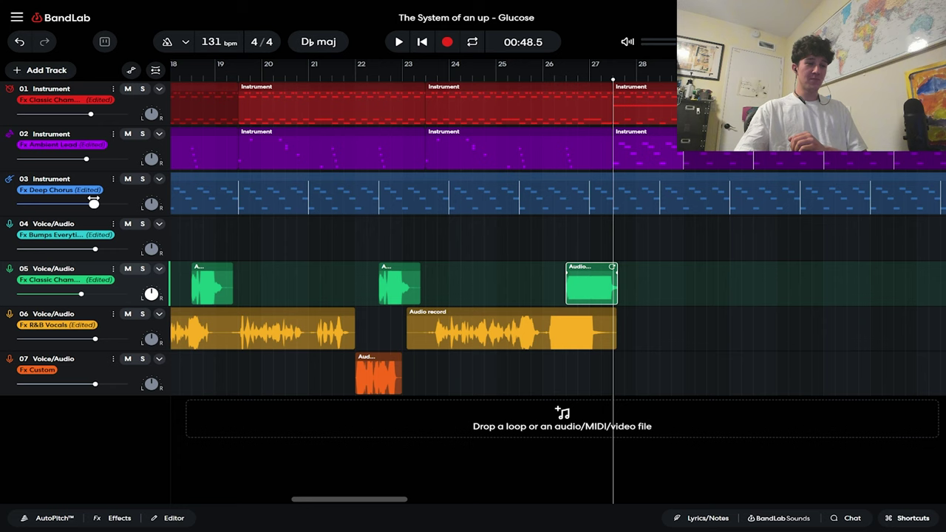
# Record a vocal take on track 04 from 00:48.5 and play it back
pyautogui.click(134, 238)
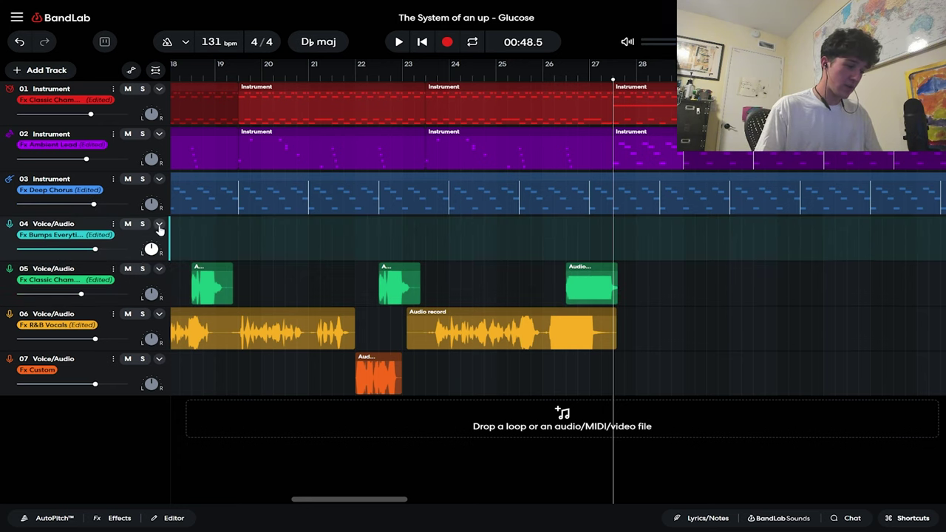
pyautogui.click(448, 43)
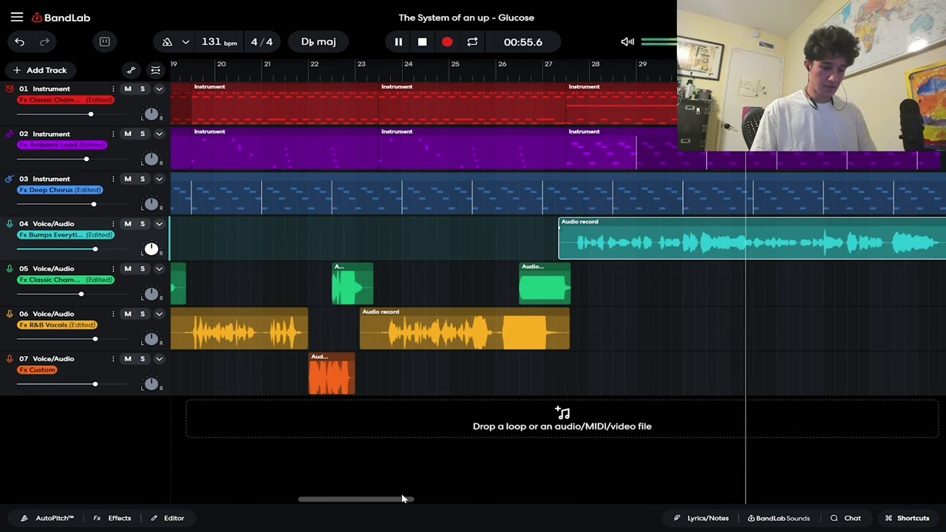
pyautogui.moveTo(403, 499); pyautogui.dragTo(421, 501)
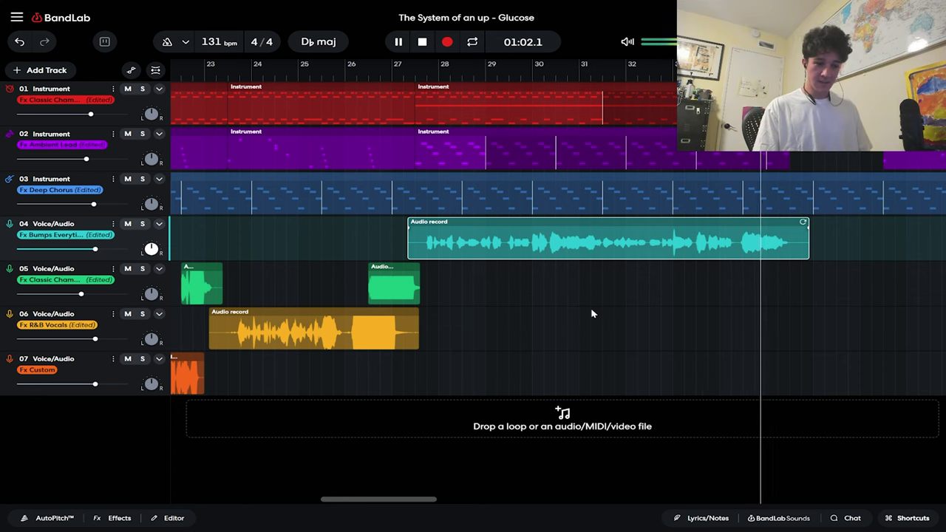
pyautogui.press('space')
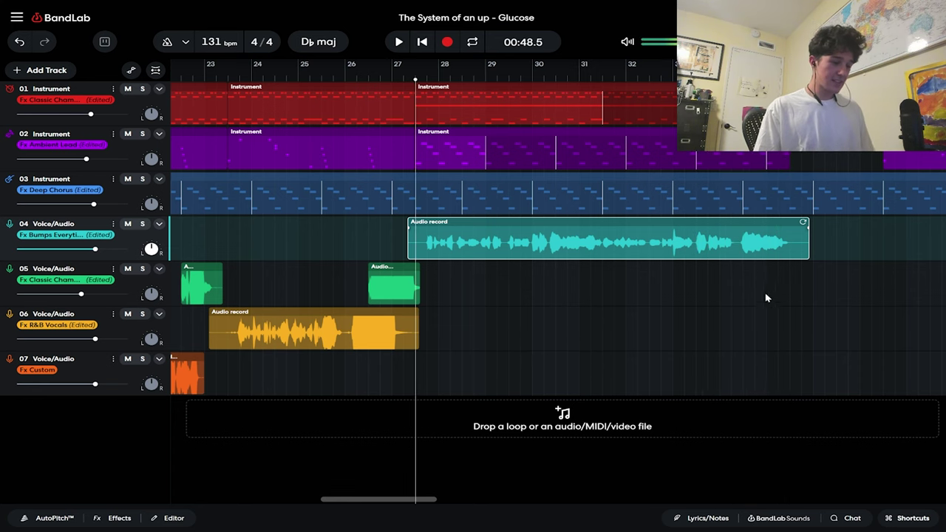
# Trim the end of the new track 04 take to match the end of the track 02 clip, and play the song from an earlier section
pyautogui.moveTo(788, 232); pyautogui.dragTo(790, 232)
pyautogui.press('space')
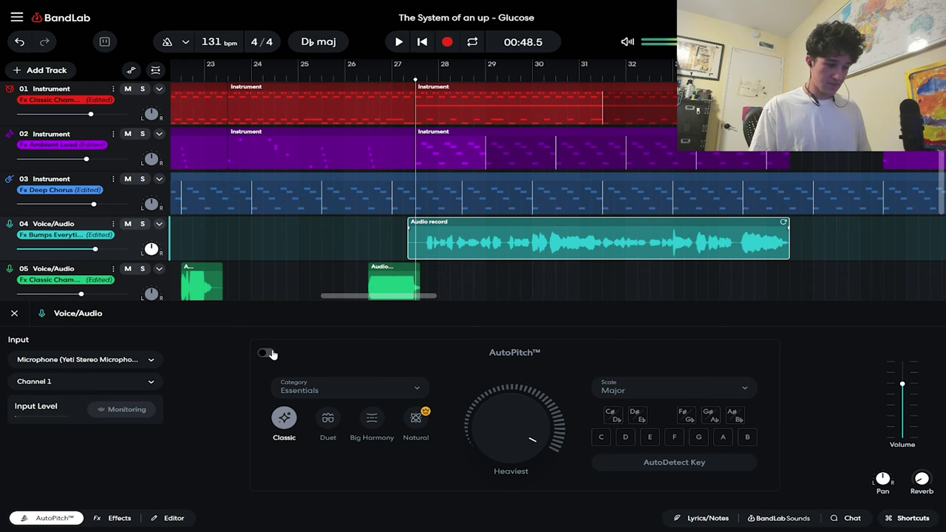
pyautogui.moveTo(349, 299); pyautogui.dragTo(305, 299)
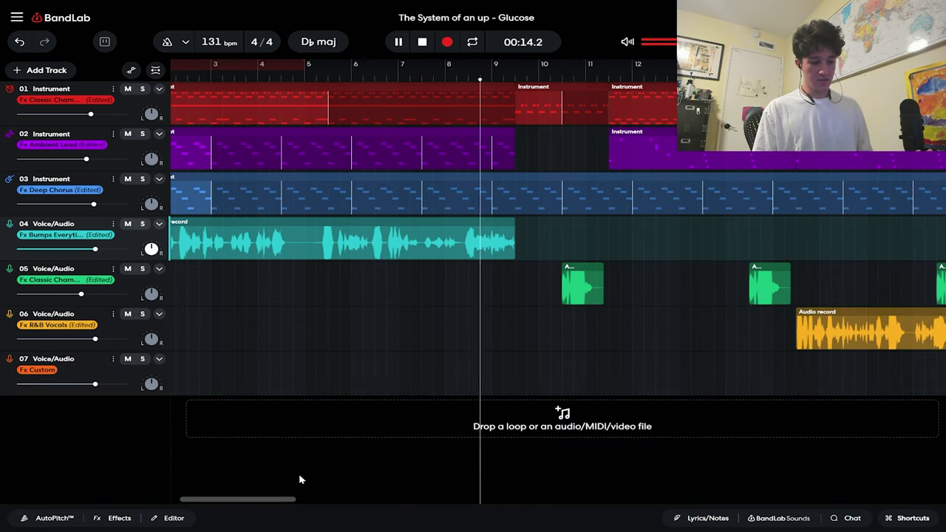
# Paste a copy of the short track 05 vocal clip at bar 37 and make track 06 the active track
pyautogui.press('space')
pyautogui.moveTo(272, 502); pyautogui.dragTo(478, 468)
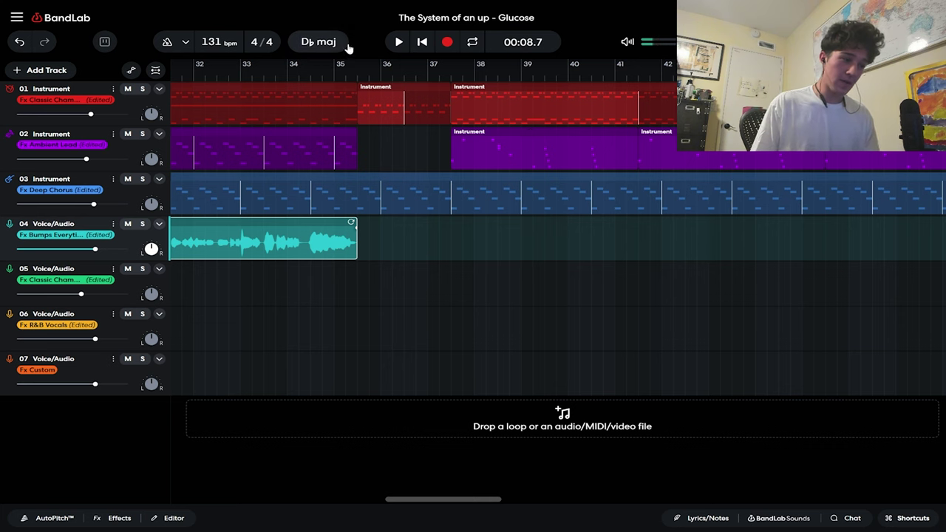
pyautogui.click(359, 67)
pyautogui.moveTo(406, 500); pyautogui.dragTo(321, 491)
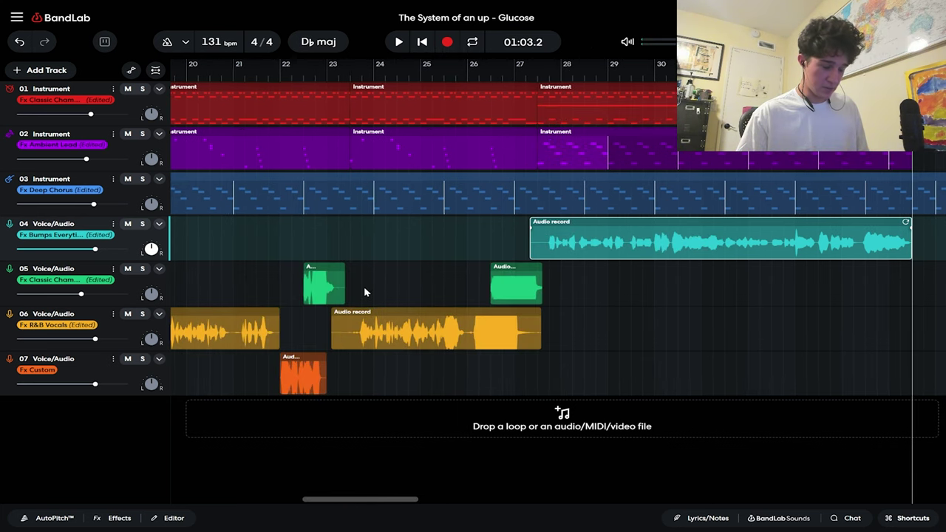
pyautogui.click(126, 332)
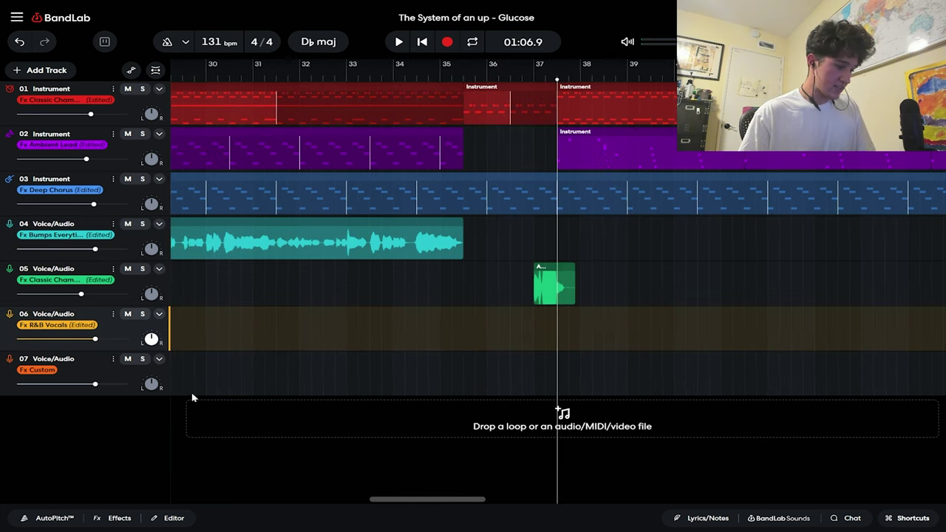
# Record vocal takes on track 06 from about bar 41, add a short track 07 vocal at 01:18.3 between them, and play them back
pyautogui.moveTo(405, 500)
pyautogui.mouseDown()
pyautogui.moveTo(309, 495)
pyautogui.moveTo(415, 500)
pyautogui.mouseUp()
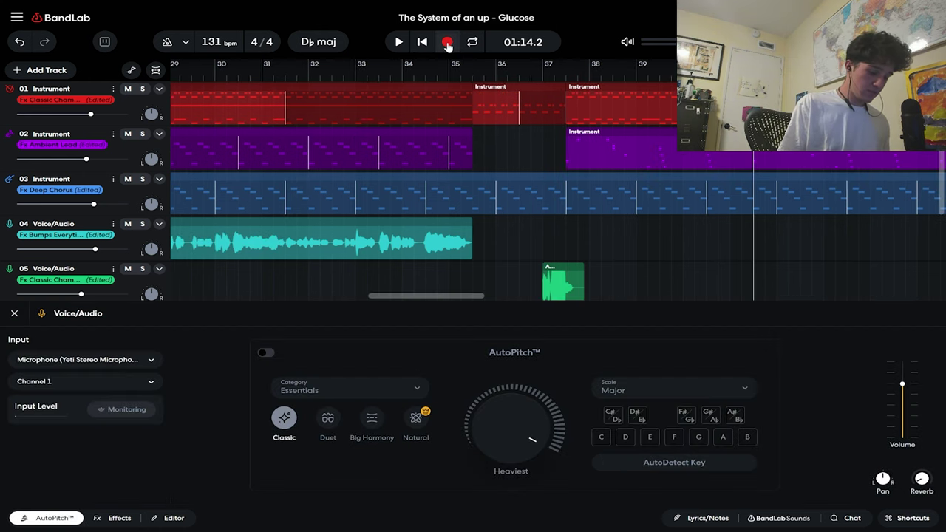
pyautogui.click(447, 43)
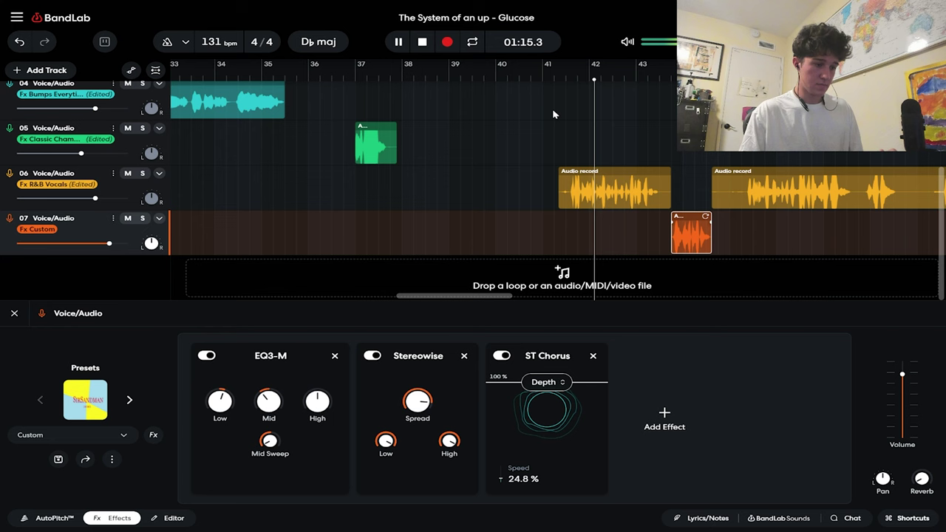
pyautogui.click(14, 312)
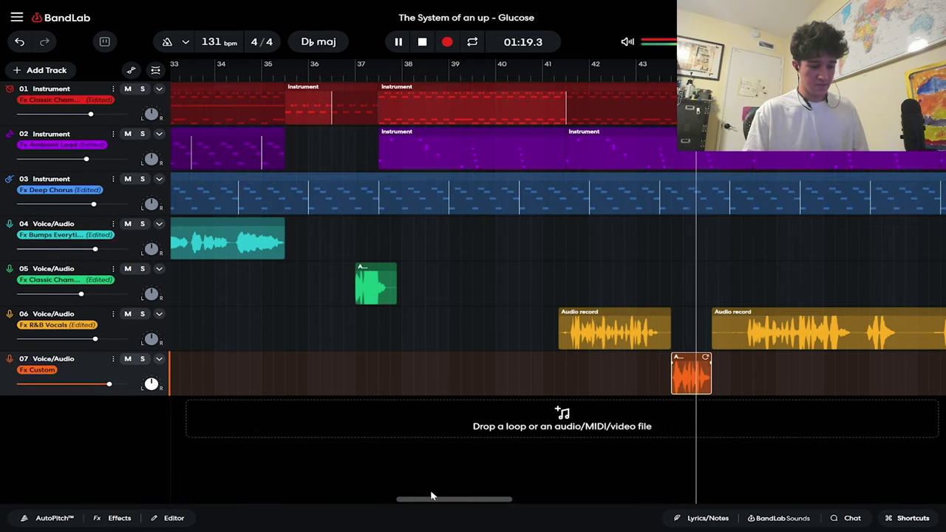
pyautogui.moveTo(431, 499); pyautogui.dragTo(452, 501)
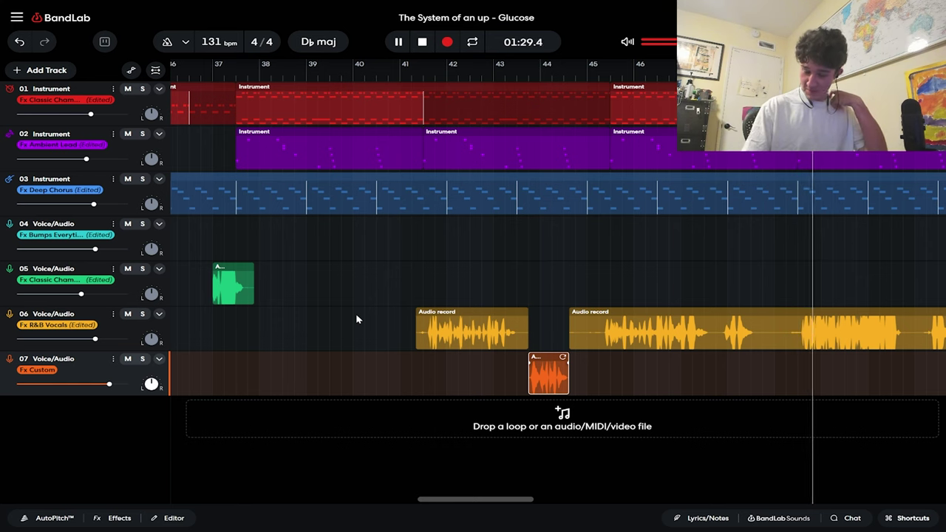
pyautogui.moveTo(476, 500); pyautogui.dragTo(499, 501)
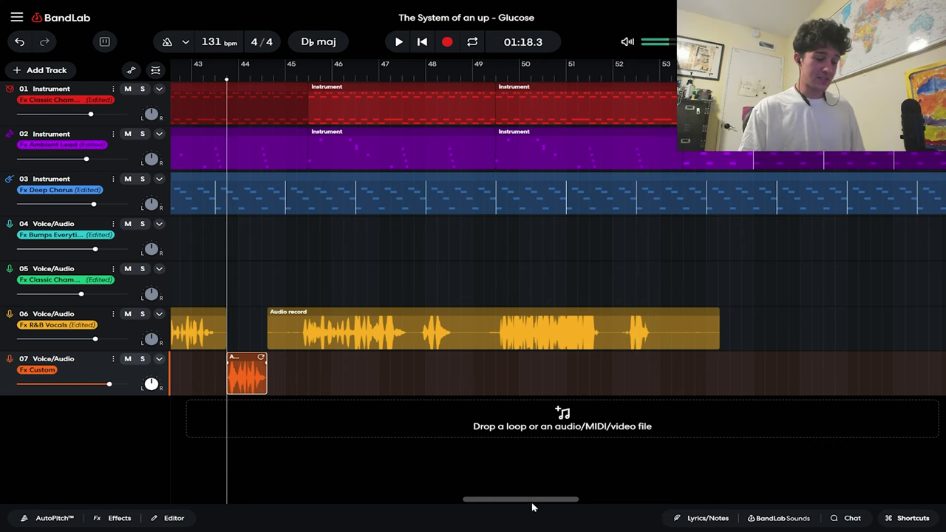
# Copy the four track 05 vocal clips between bars 14 and 27 and paste them from the middle of bar 40
pyautogui.moveTo(520, 501); pyautogui.dragTo(313, 500)
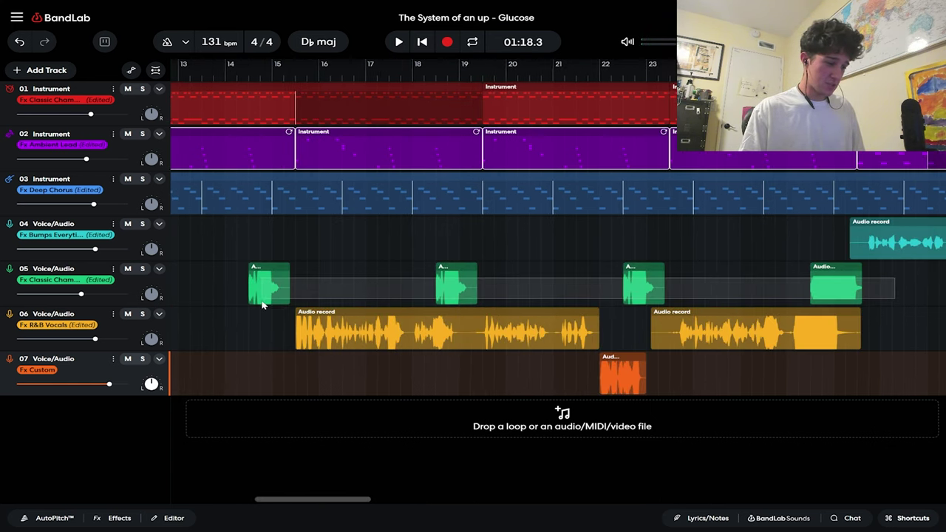
pyautogui.moveTo(201, 332); pyautogui.dragTo(401, 414)
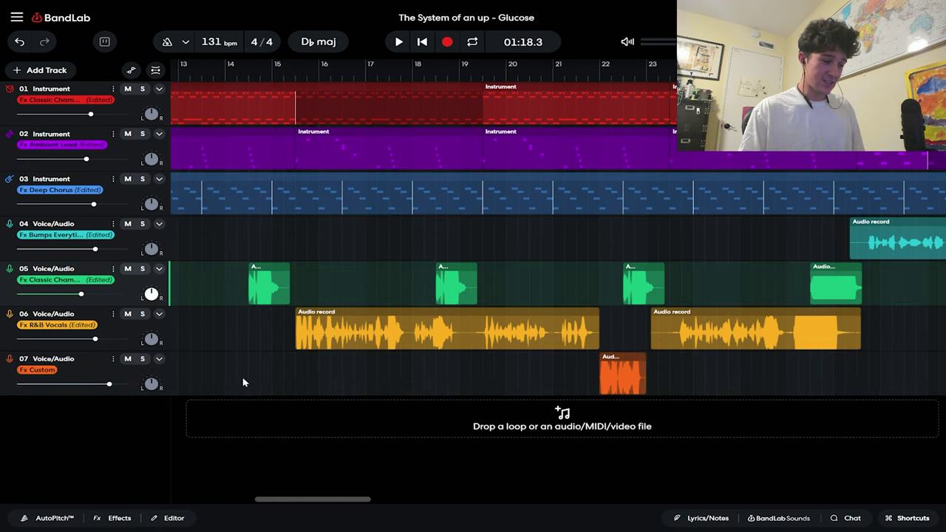
pyautogui.moveTo(235, 382); pyautogui.dragTo(865, 434)
pyautogui.moveTo(863, 435); pyautogui.dragTo(865, 433)
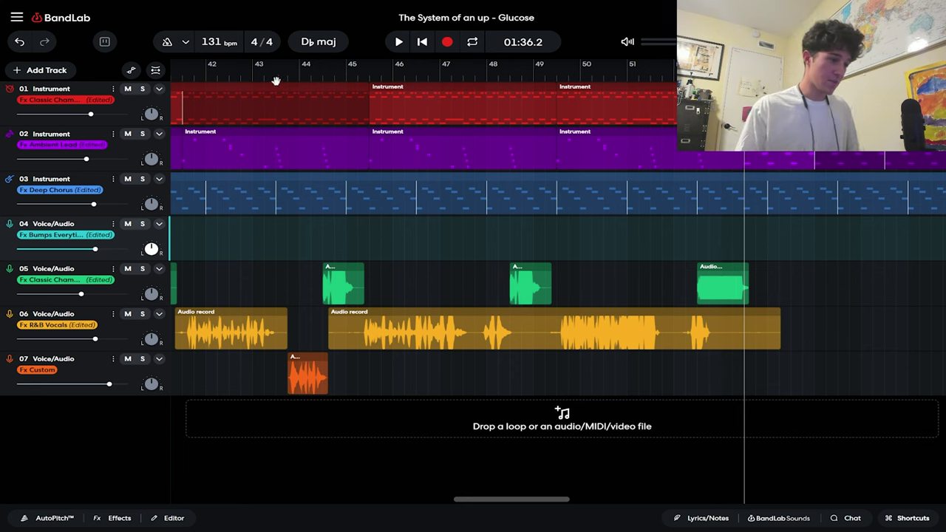
# Record a vocal take on track 04 from 01:36.2 and another from 01:54.5
pyautogui.press('space')
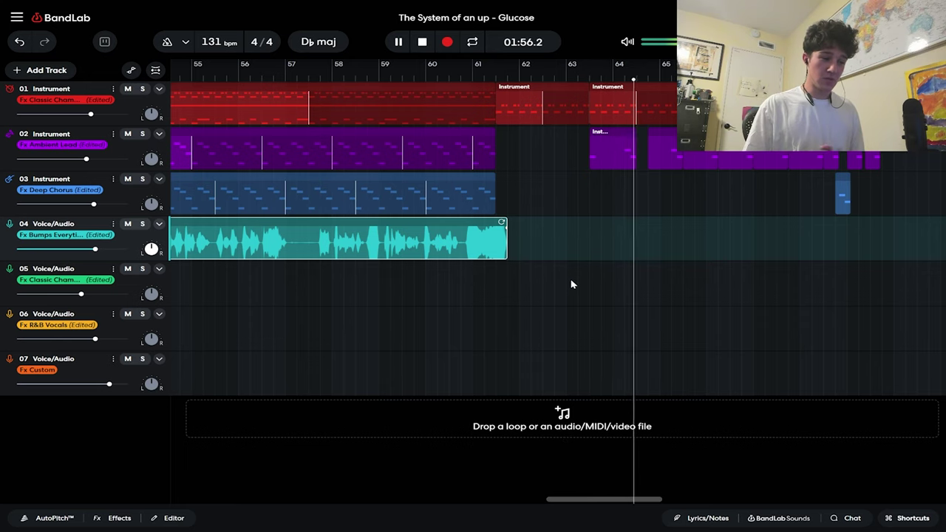
pyautogui.press('space')
pyautogui.moveTo(594, 507)
pyautogui.mouseDown()
pyautogui.moveTo(602, 504)
pyautogui.moveTo(591, 500)
pyautogui.mouseUp()
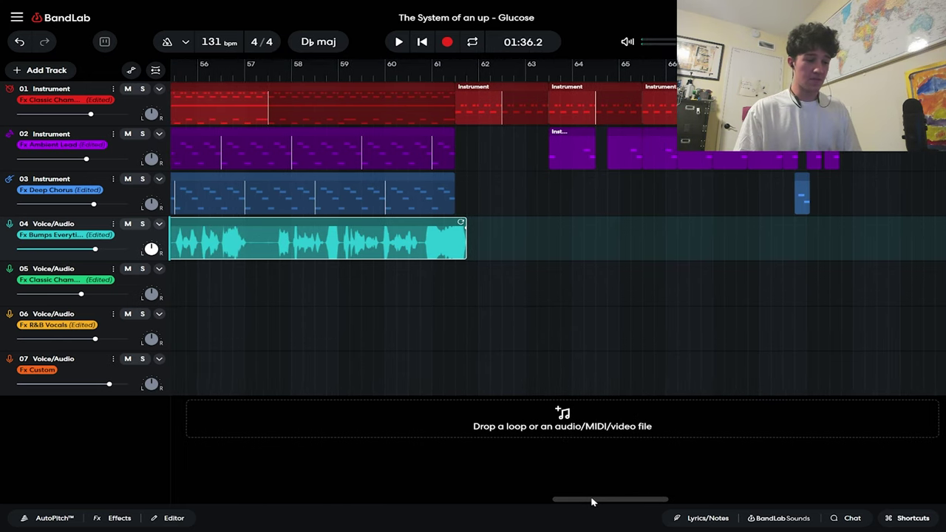
pyautogui.click(548, 80)
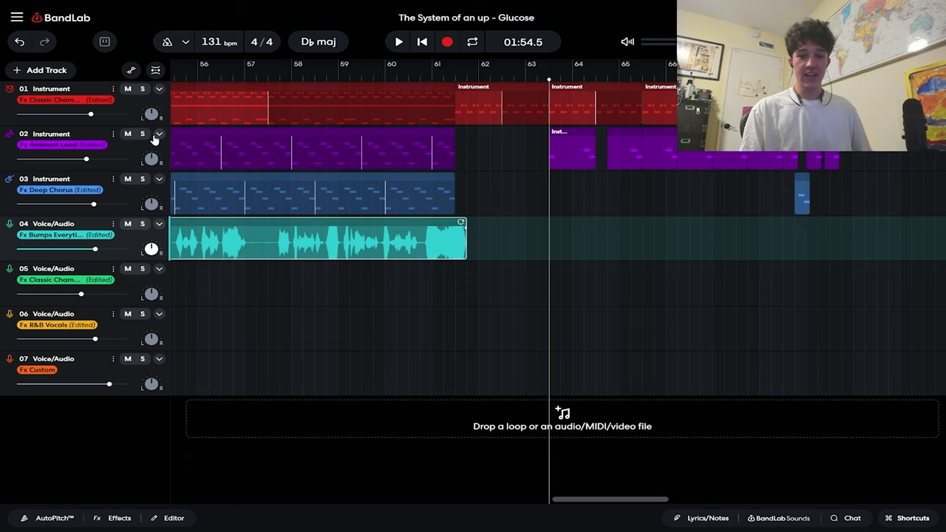
pyautogui.click(448, 42)
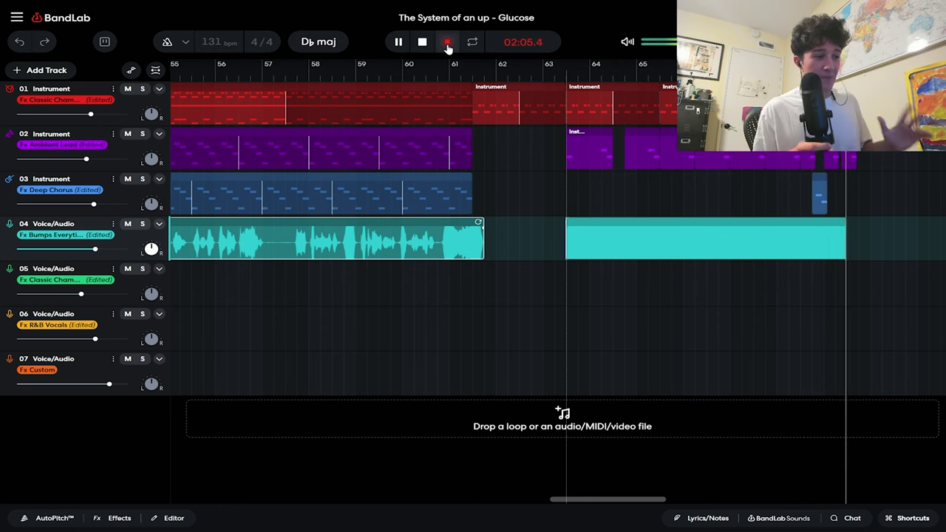
pyautogui.click(447, 42)
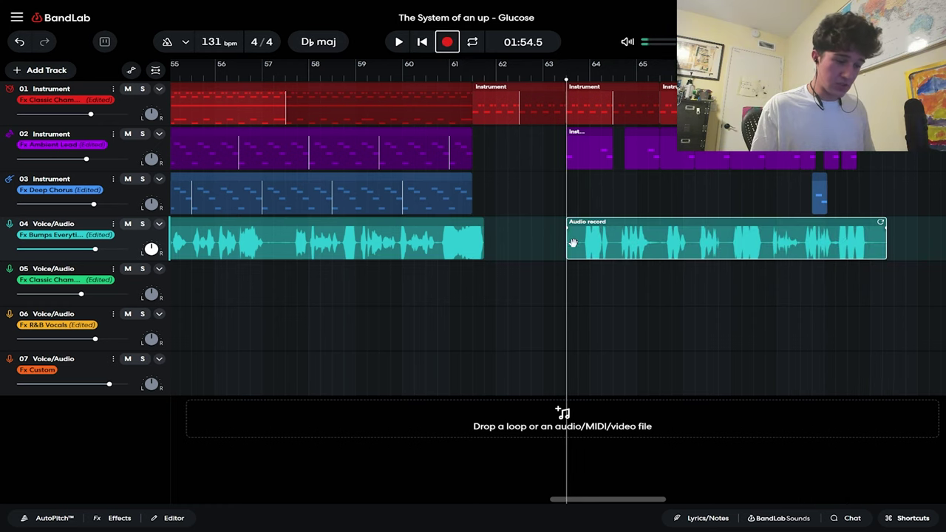
# Trim both ends of the vocal take recorded from 01:54.5, move it down to track 06, and play it back
pyautogui.press('space')
pyautogui.moveTo(610, 235); pyautogui.dragTo(621, 235)
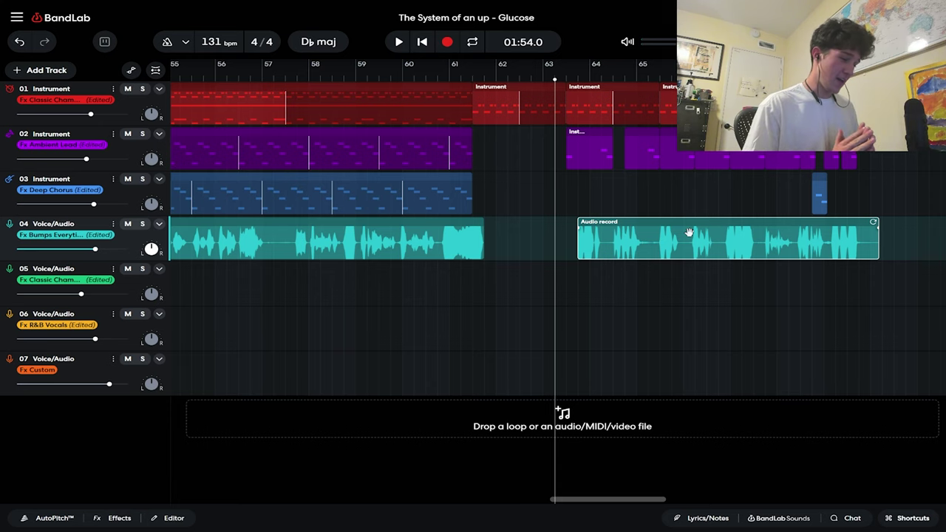
pyautogui.moveTo(689, 232); pyautogui.dragTo(651, 322)
pyautogui.press('space')
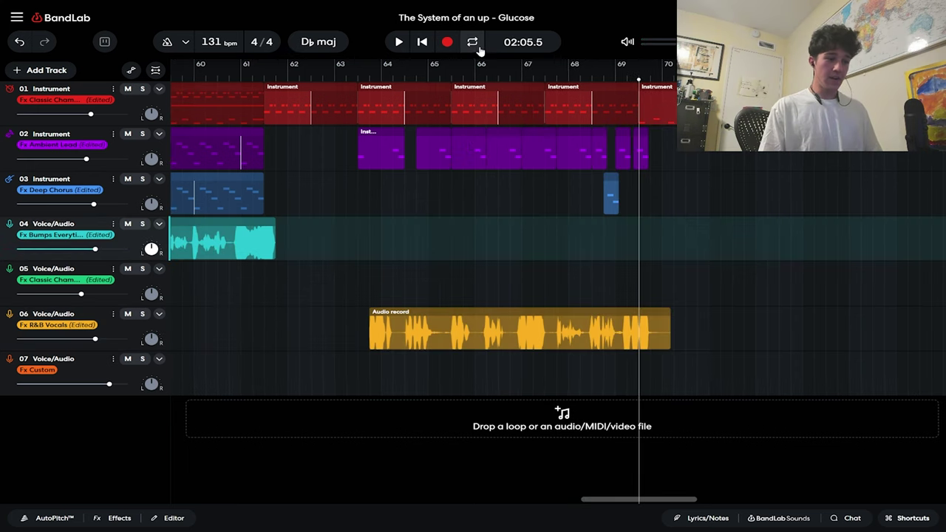
# Record a vocal take on track 04 from 02:05.5, trim its start, and play it back
pyautogui.click(446, 42)
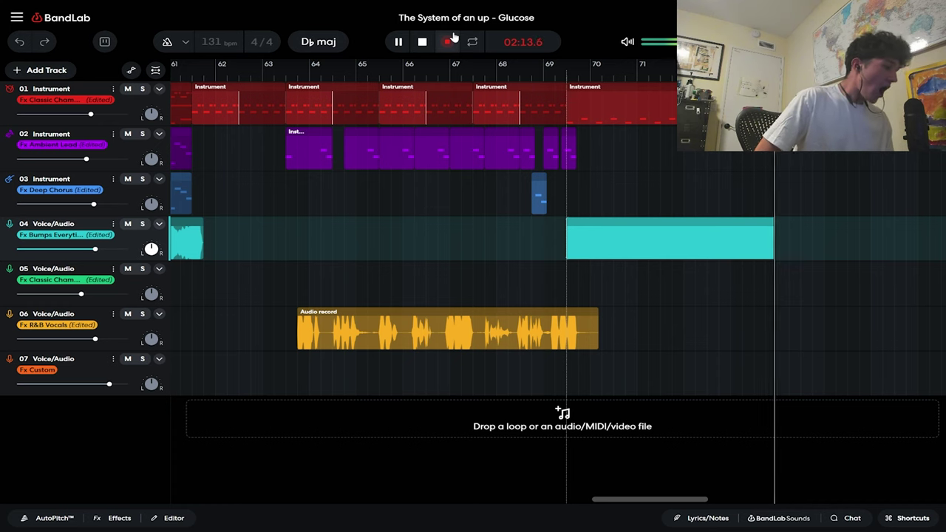
pyautogui.click(447, 42)
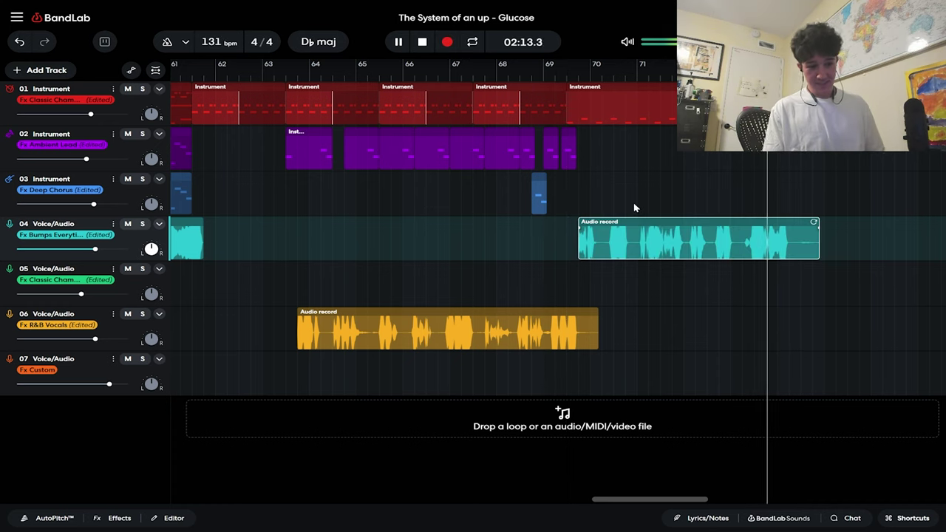
pyautogui.press('space')
# Record further vocal takes on track 04 from 02:14.7 and from the middle of bars 79 and 87
pyautogui.click(800, 288)
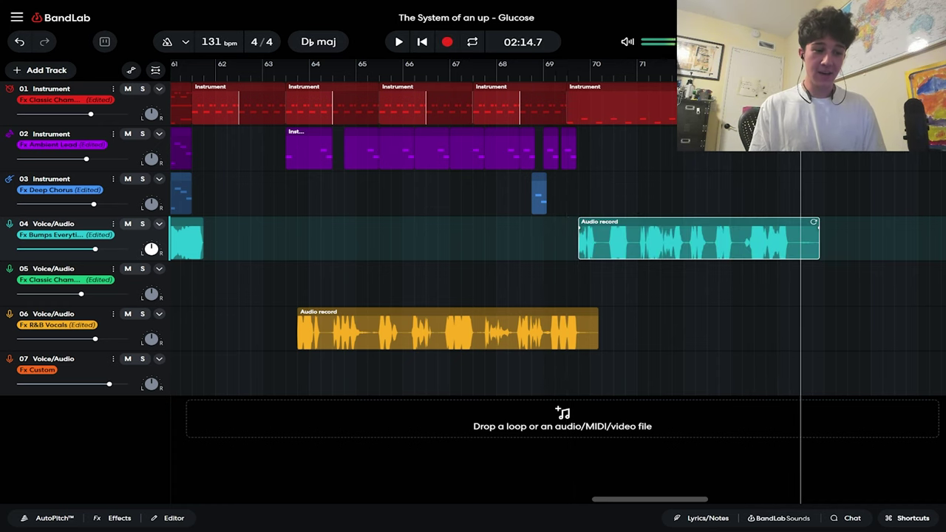
pyautogui.click(447, 43)
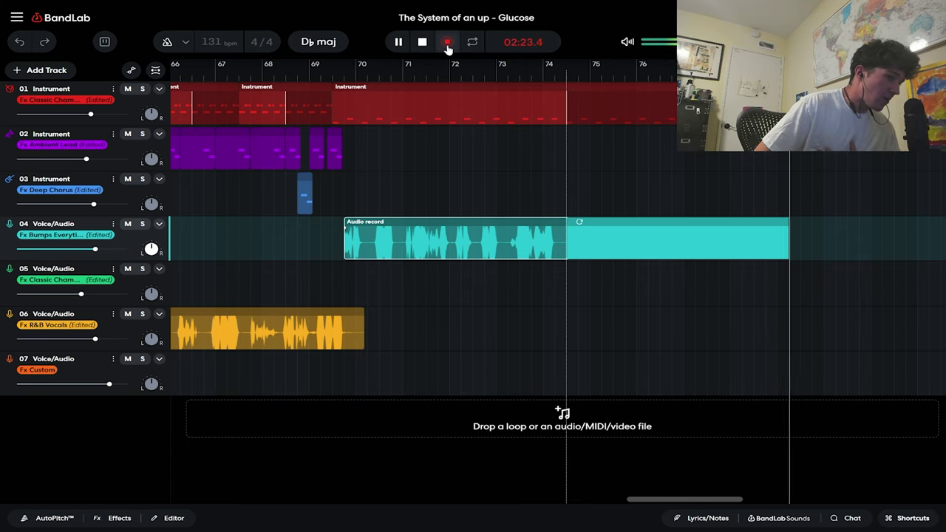
pyautogui.click(447, 43)
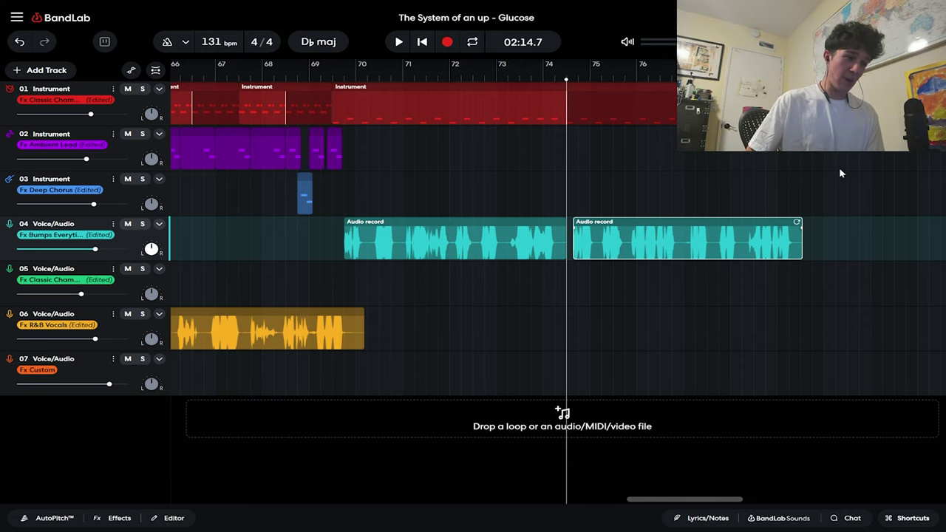
pyautogui.click(448, 42)
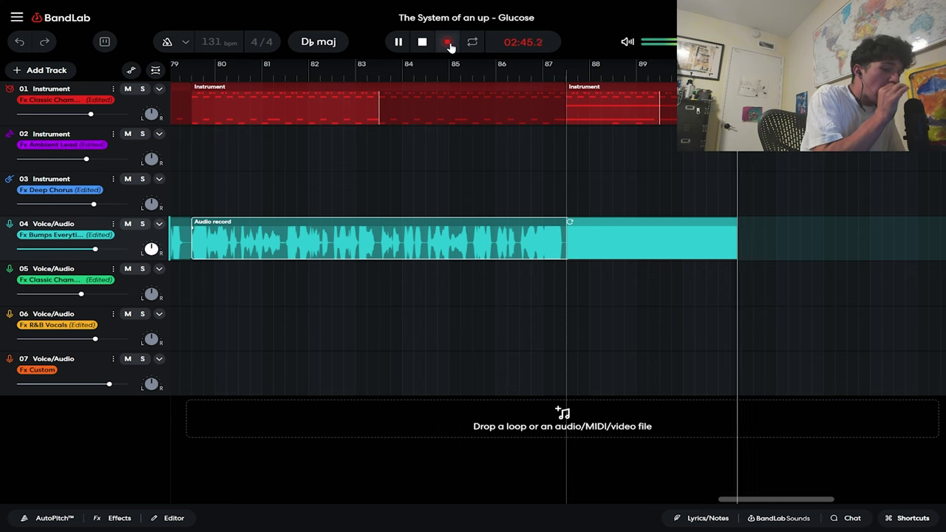
pyautogui.click(448, 42)
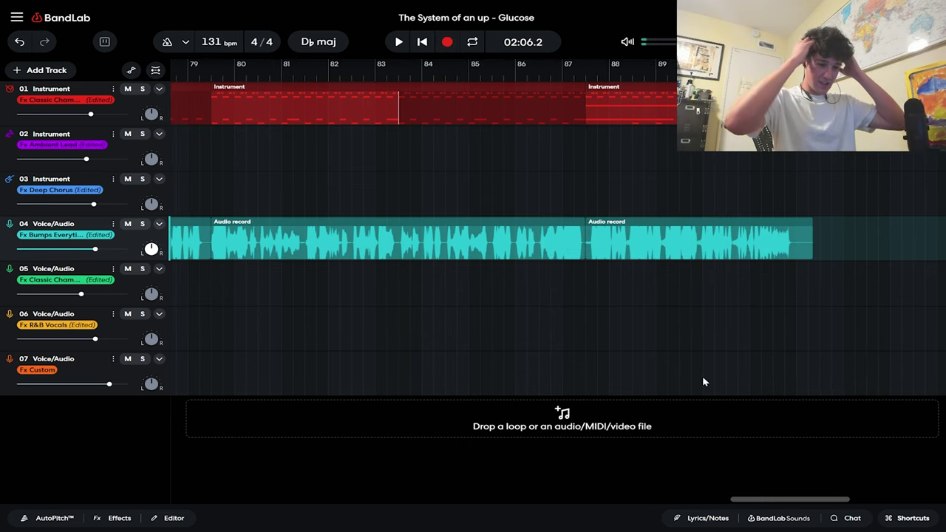
# Return to the start of the song, save the project, and play the song through
pyautogui.click(423, 42)
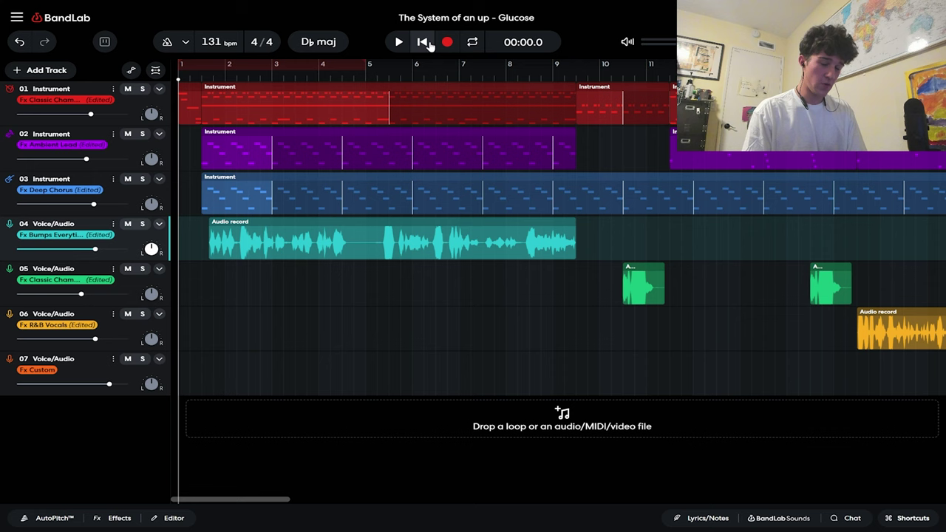
pyautogui.hotkey('ctrl', 's')
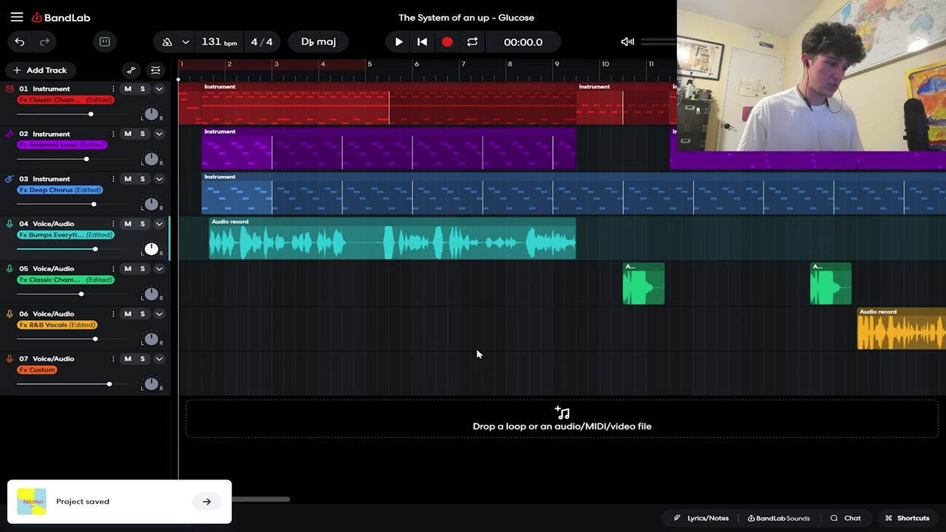
pyautogui.press('space')
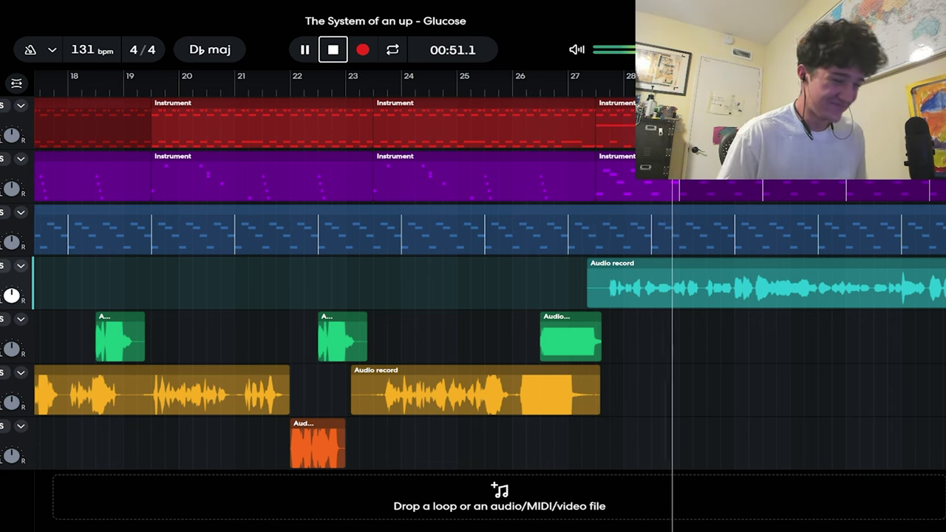
pyautogui.press('space')
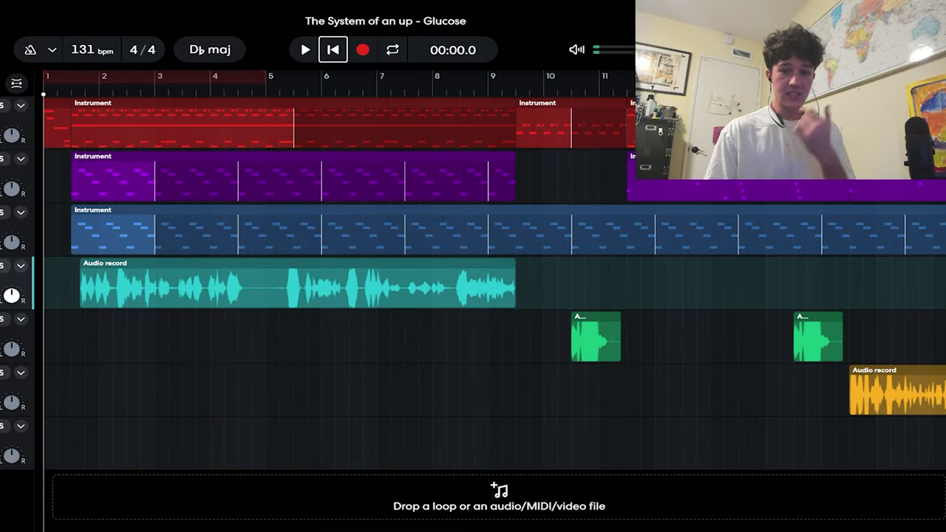